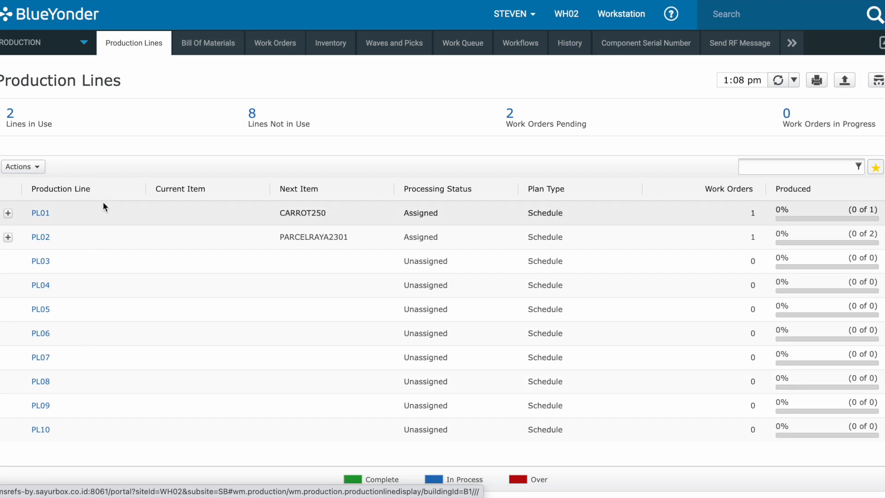
- Review the component item and quantity in the BOM lines of the CARROT250 bill of material, and return to the list
left_click(211, 56)
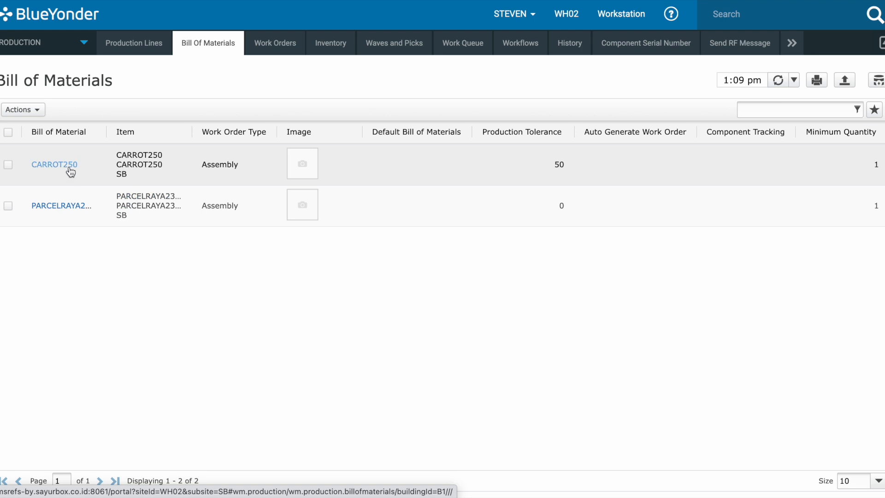
left_click(69, 167)
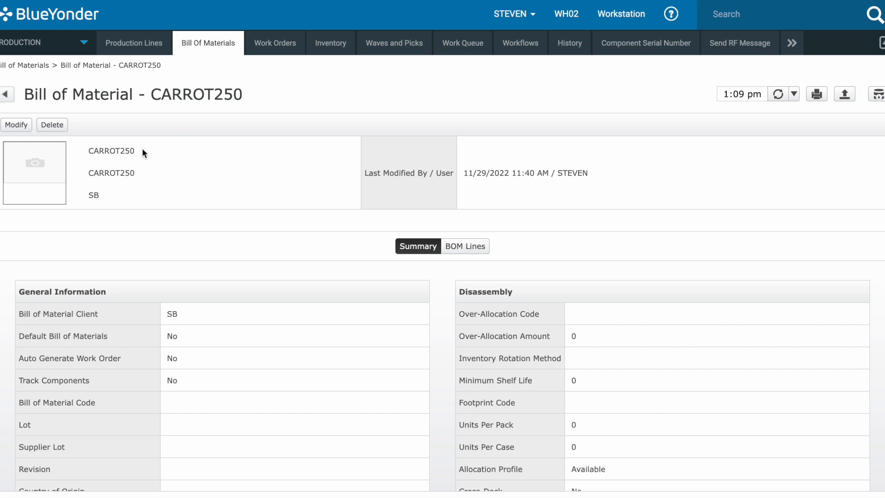
left_click(465, 250)
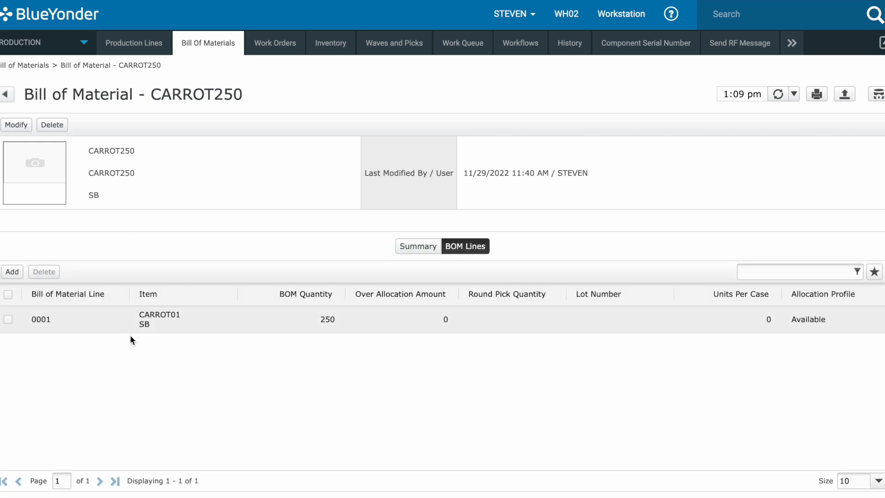
left_click_drag(184, 312, 140, 312)
left_click_drag(321, 321, 336, 321)
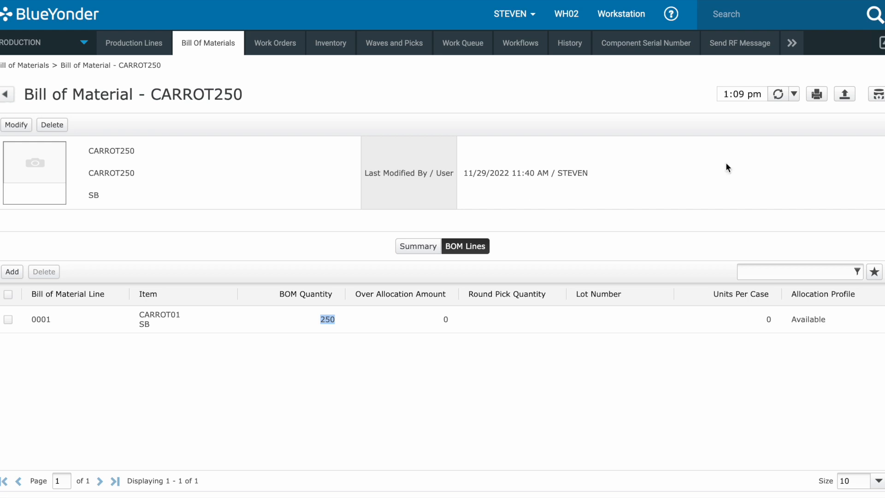
left_click(9, 95)
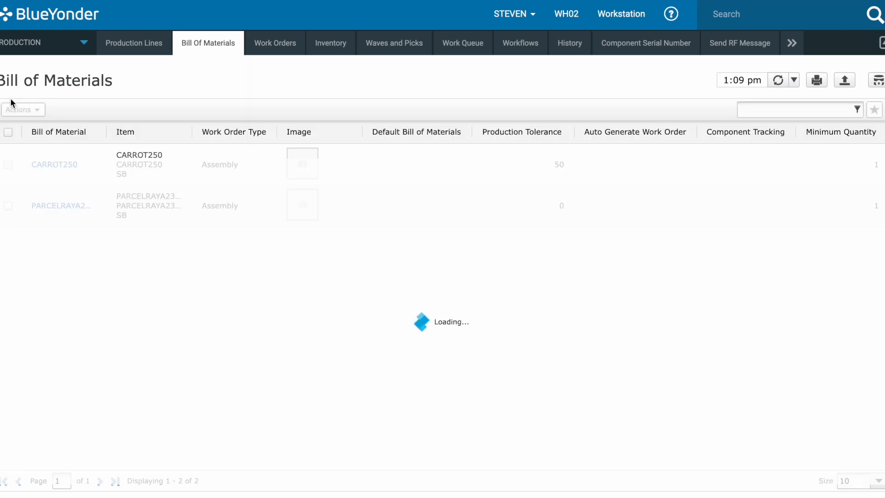
- Show the work orders and apply the saved NOTCLOSED filter to the list
left_click(283, 45)
scroll(258, 291, "down", 2)
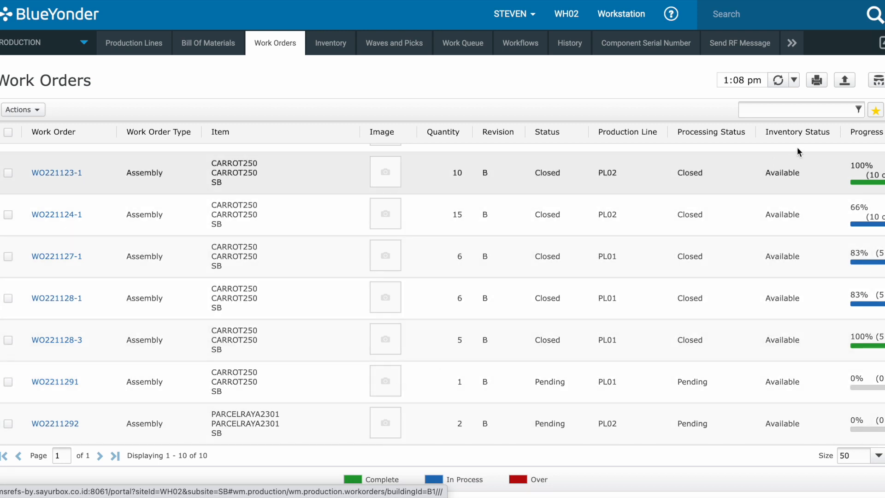
left_click(877, 111)
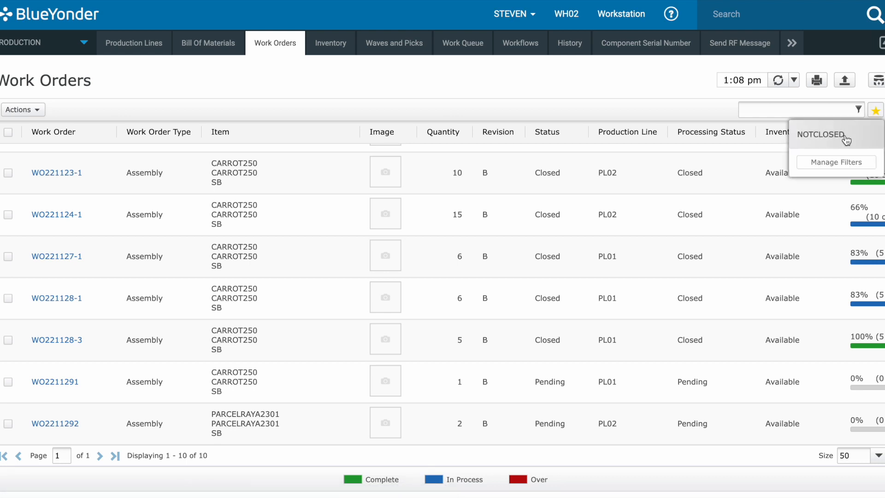
left_click(821, 135)
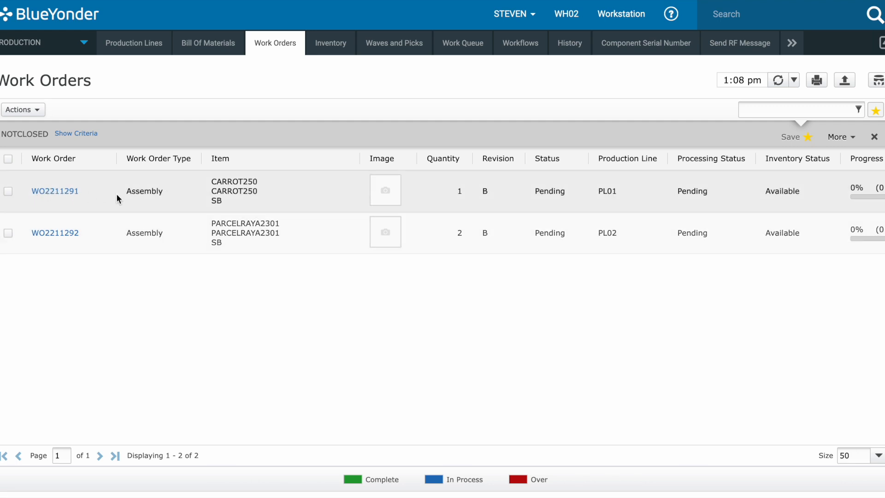
- Modify the CARROT250 work order, setting its quantity to 5 and accepting the matching update of the component line quantities
left_click(56, 195)
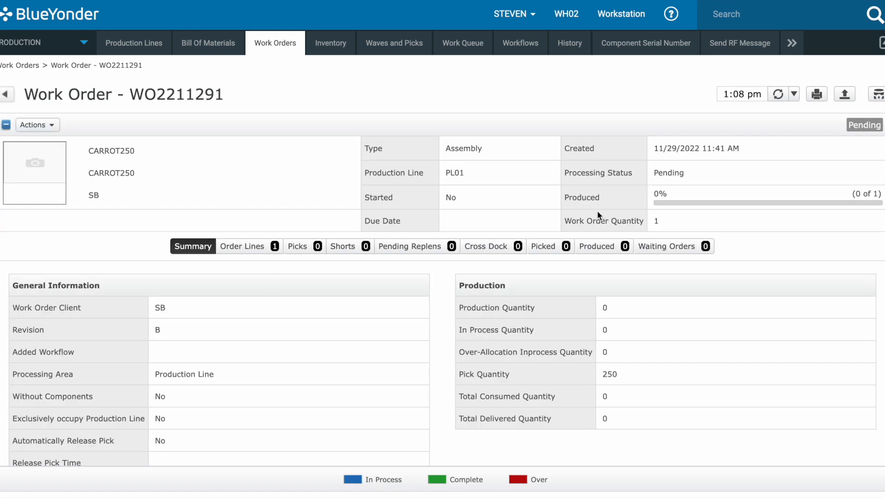
left_click(50, 124)
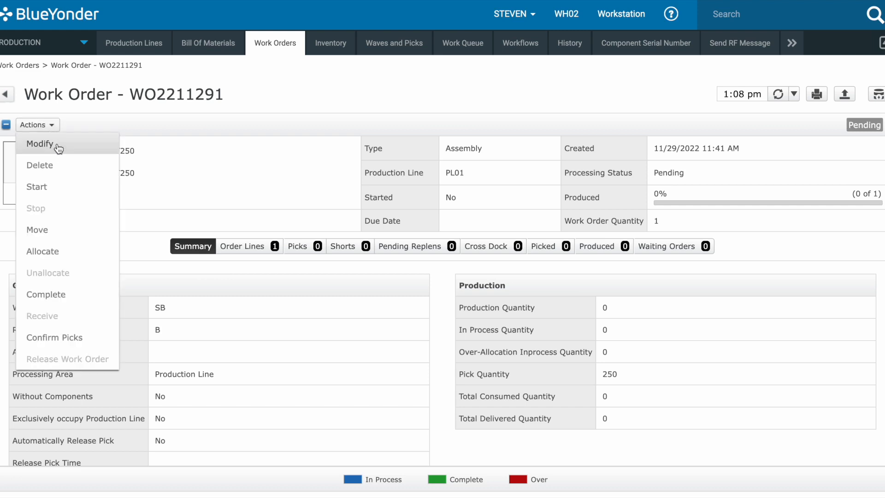
left_click(62, 148)
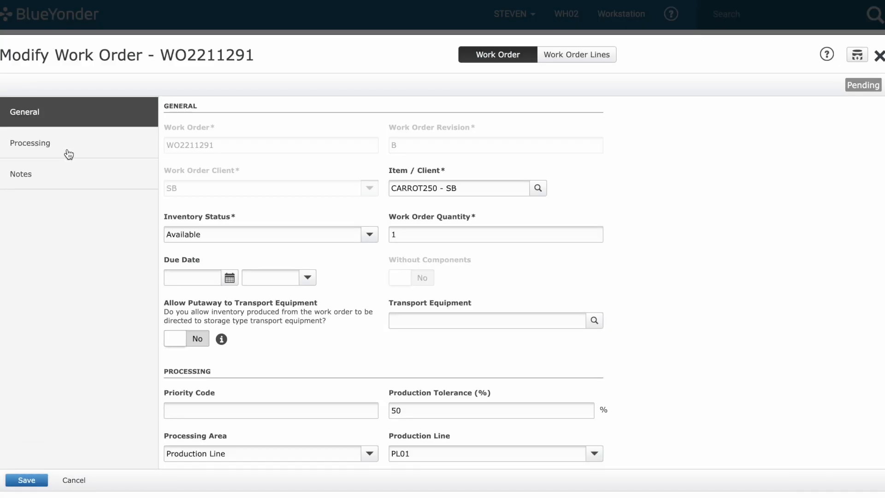
left_click(412, 230)
left_click_drag(405, 232, 316, 234)
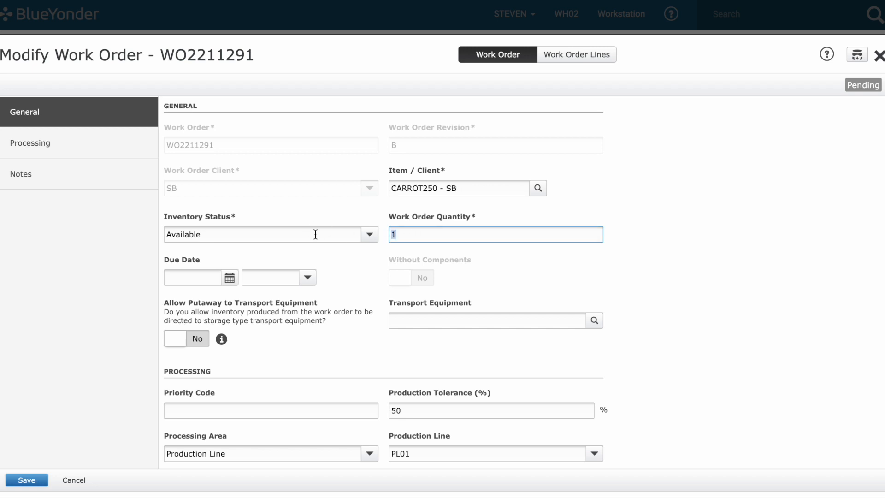
type("5")
key("Tab")
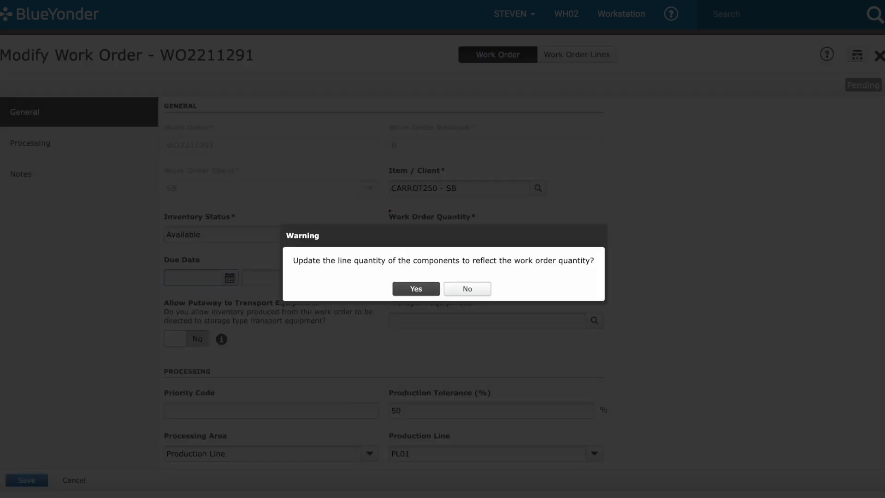
left_click(416, 289)
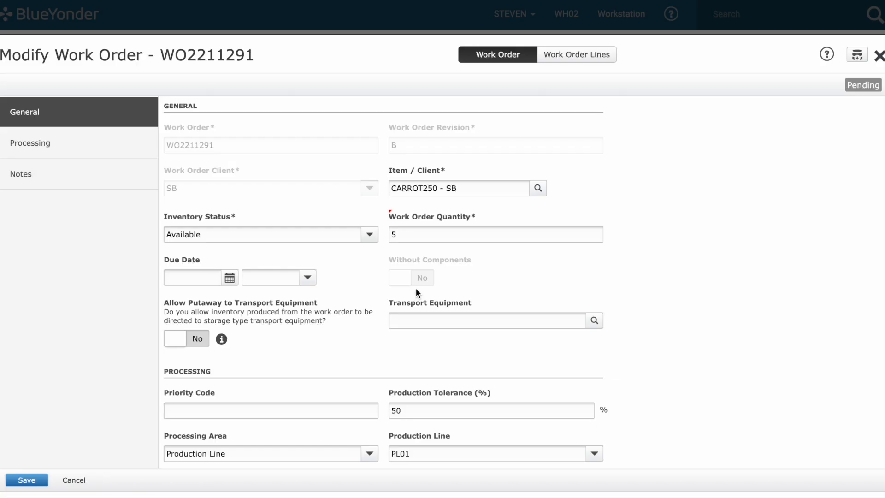
- Check the modified work order's component lines and processing settings, and save the changes
left_click(594, 56)
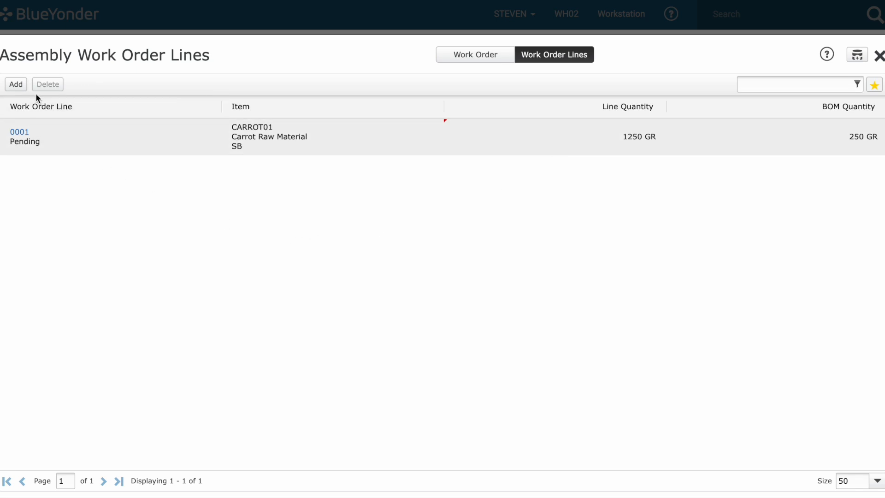
left_click(469, 55)
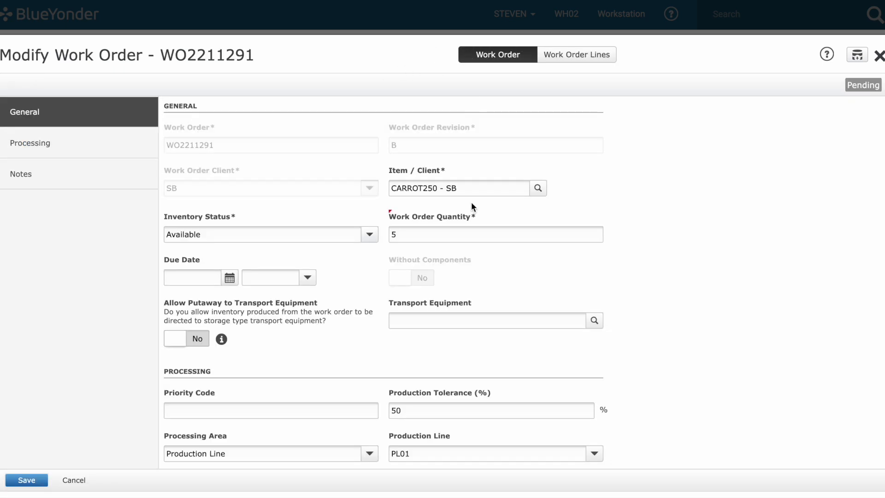
scroll(464, 255, "down", 5)
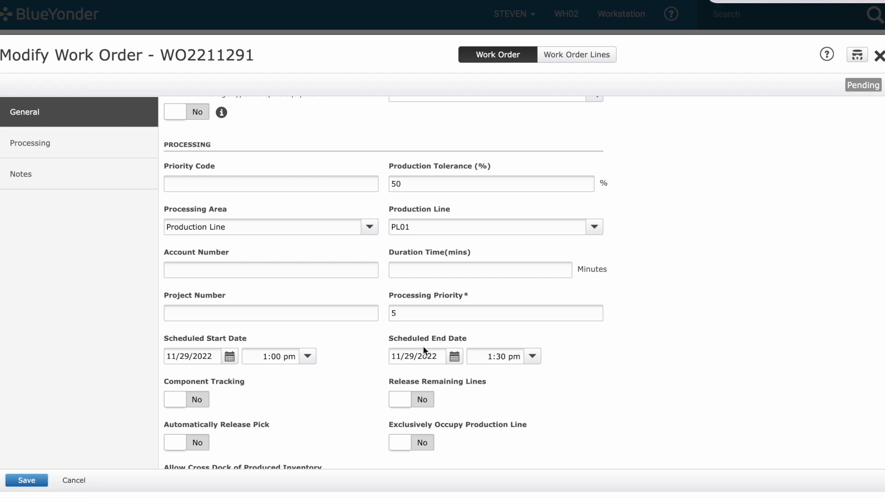
scroll(422, 346, "down", 5)
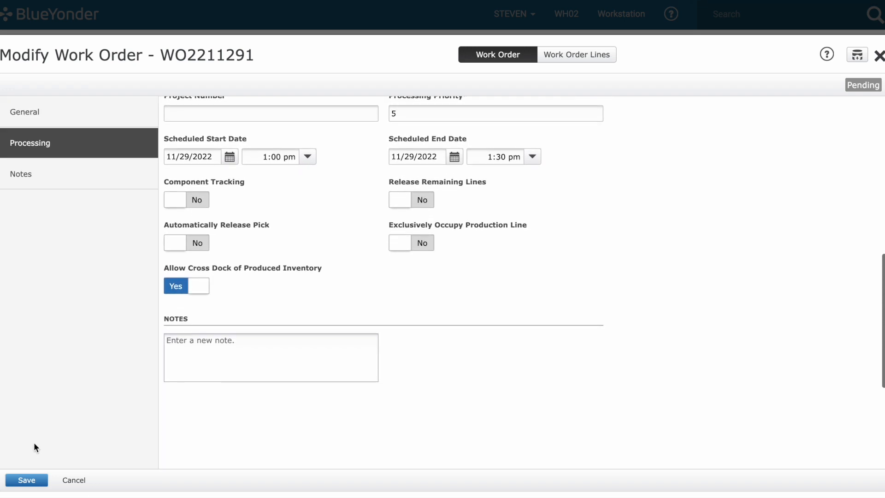
left_click(33, 484)
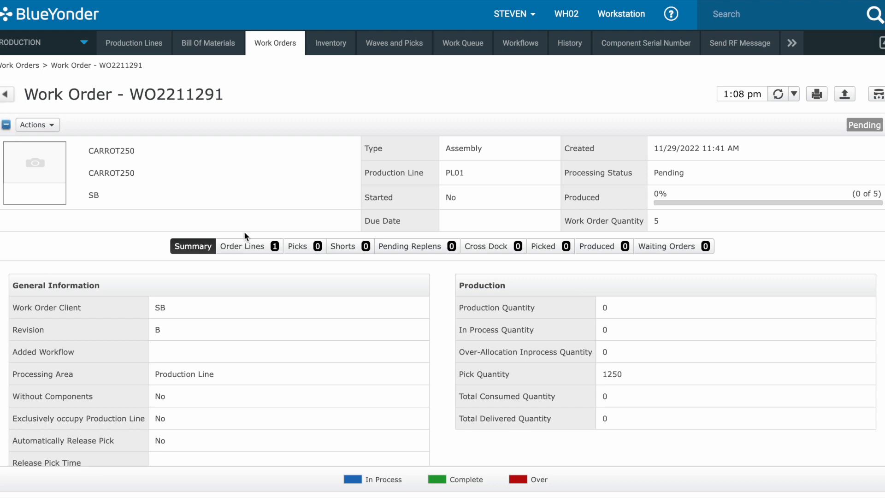
- Check the saved work order's order lines, and select the CARROT250 work order back in the work order list
left_click(249, 247)
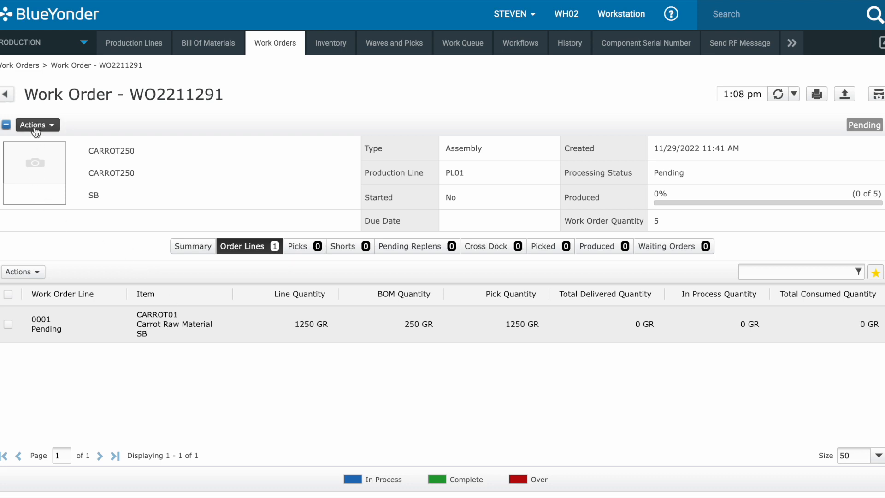
left_click(5, 94)
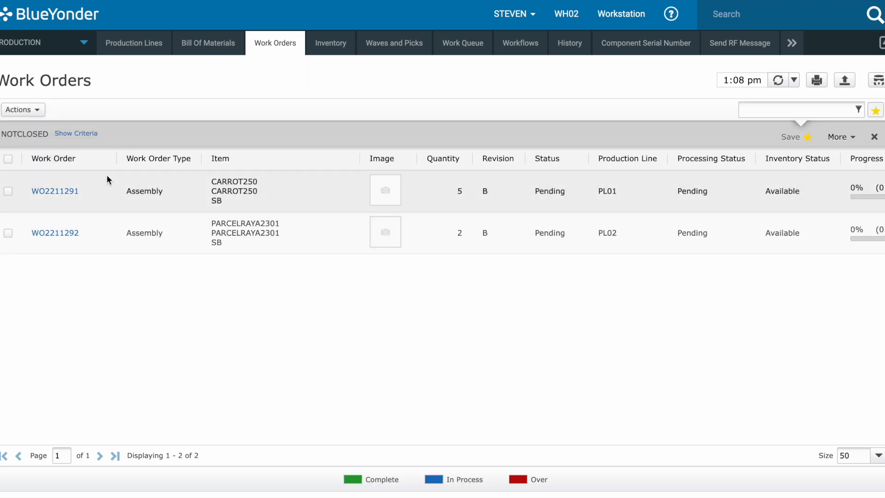
left_click(8, 191)
left_click(7, 233)
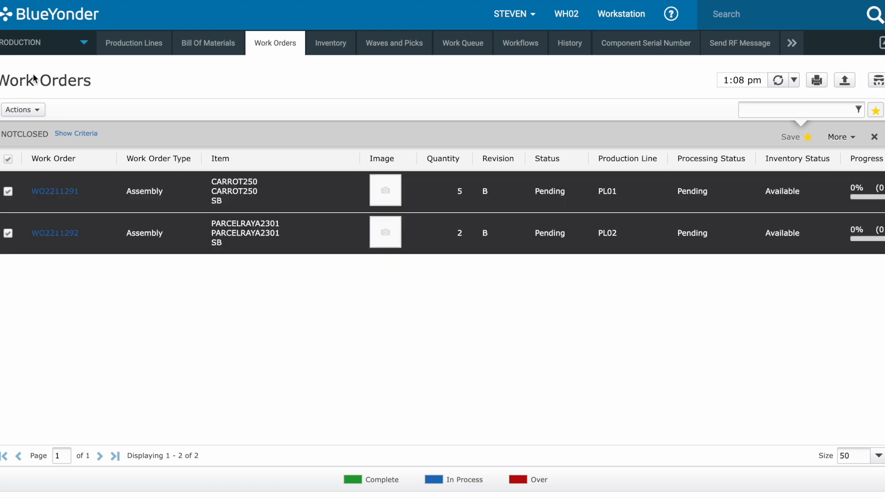
left_click(30, 111)
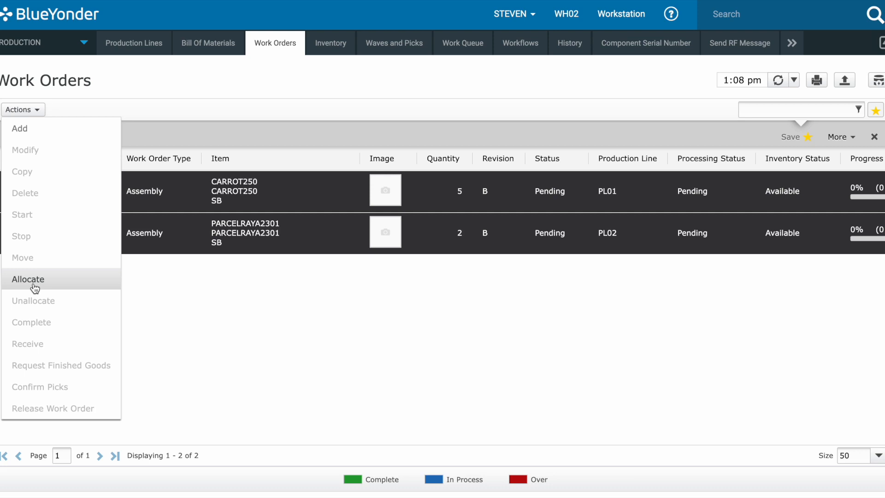
left_click(158, 300)
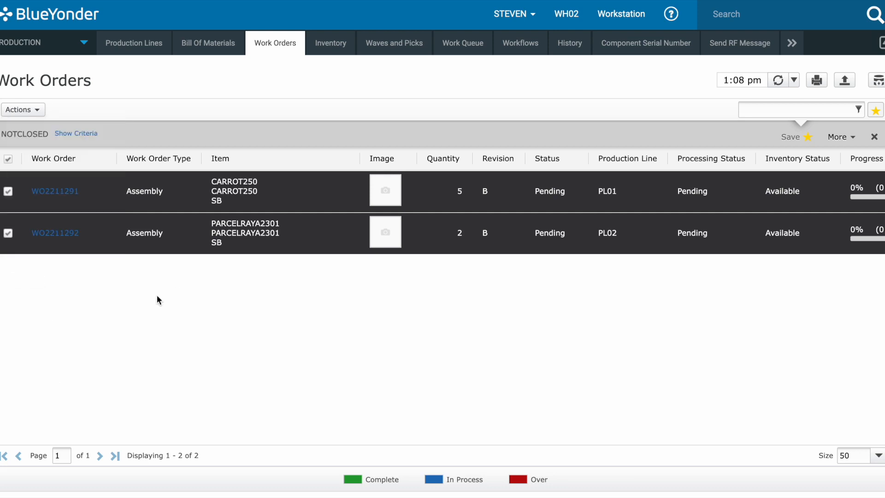
left_click(9, 232)
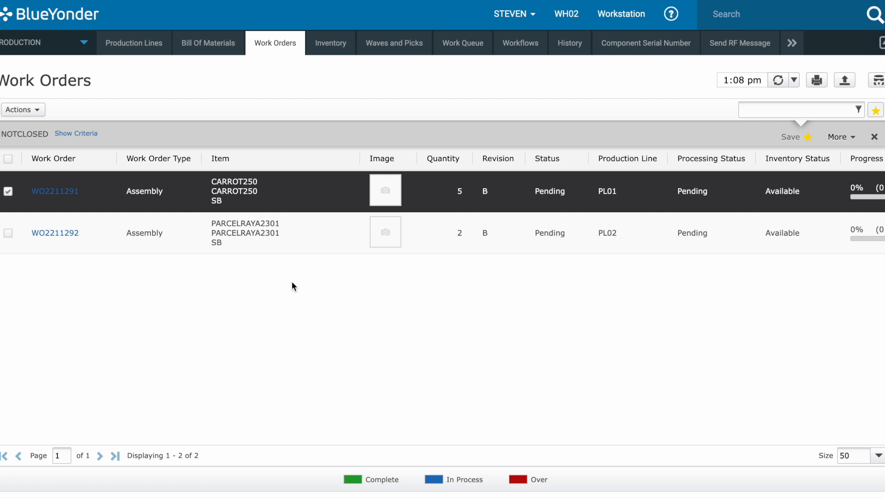
- Allocate all lines of the selected CARROT250 work order, keeping the preset release and bulk picking options
left_click(28, 115)
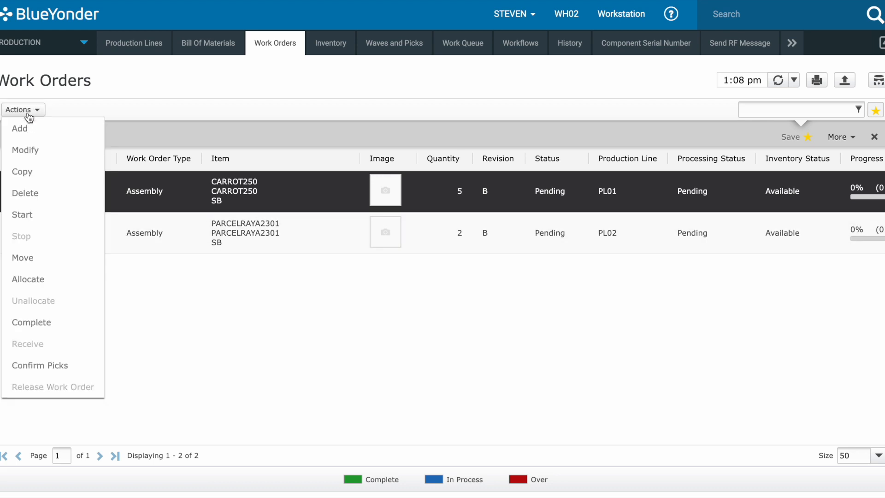
left_click(44, 280)
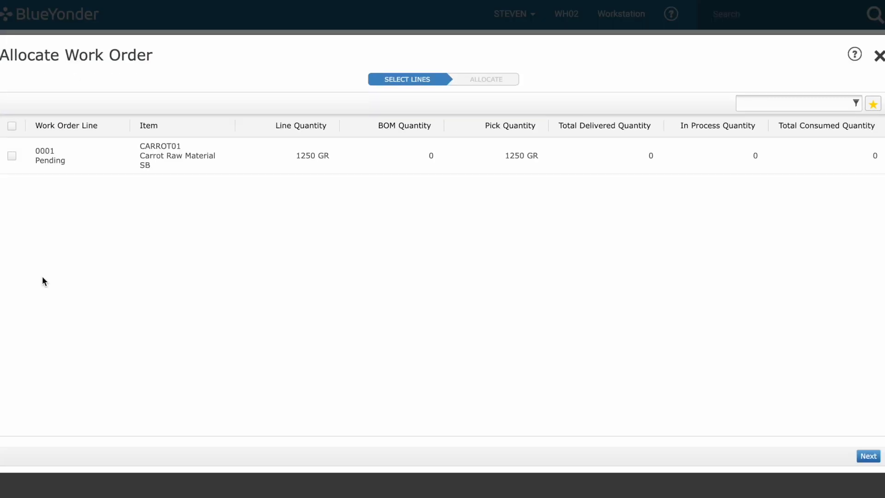
left_click(12, 126)
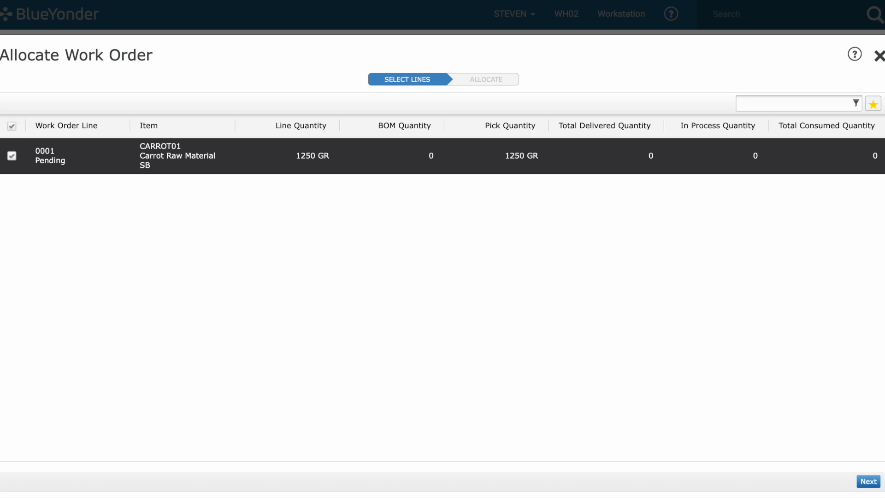
left_click(868, 481)
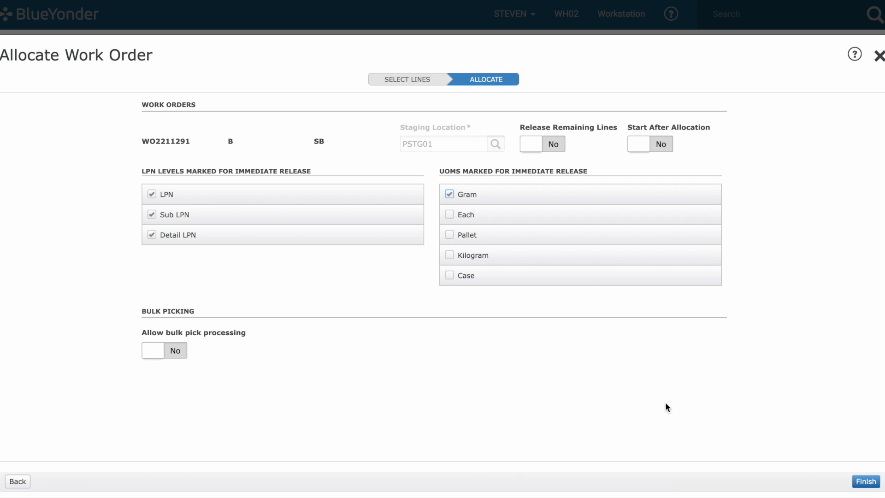
left_click(865, 482)
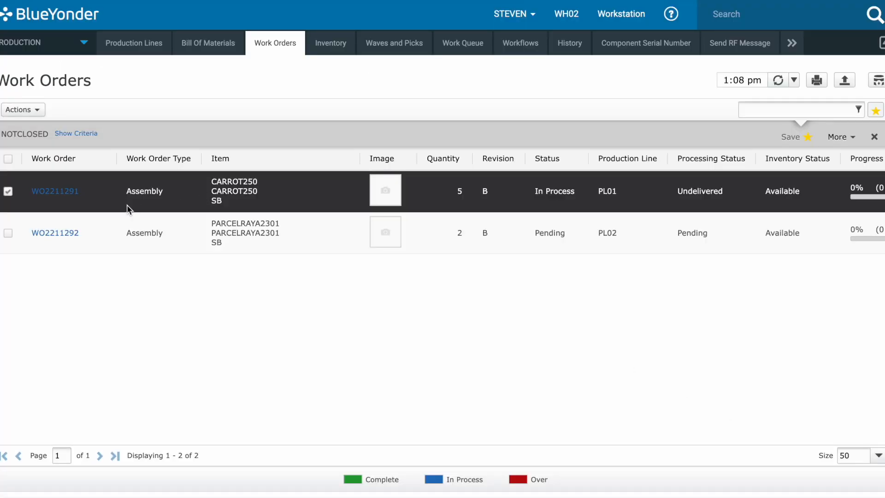
- Examine the allocated CARROT250 work order's pick, including its source, destination, item, pick quantity and picked quantity
left_click(69, 190)
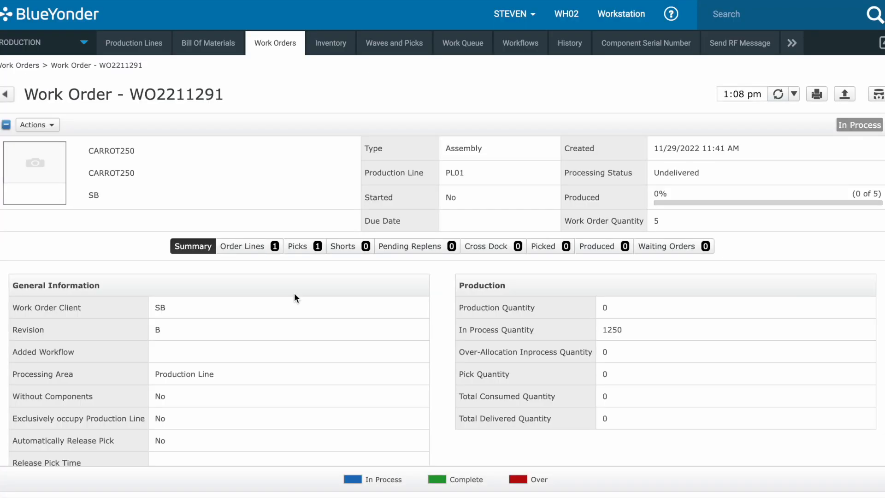
left_click(292, 248)
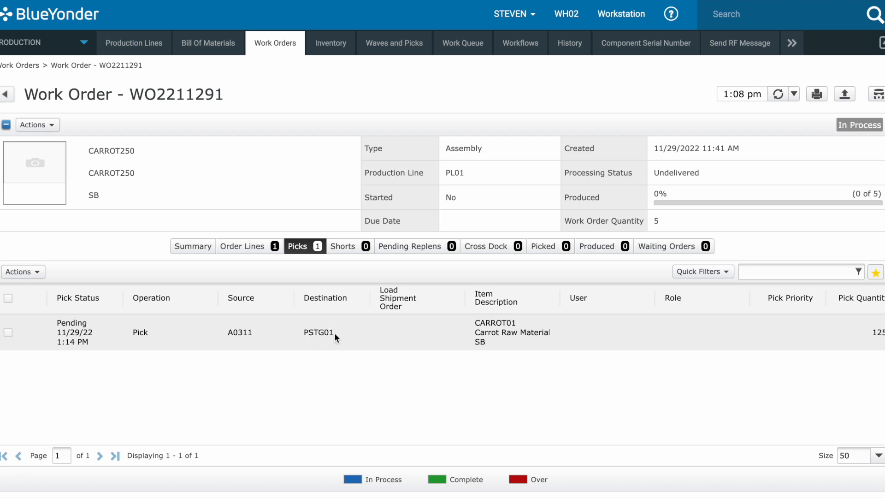
scroll(334, 333, "right", 2)
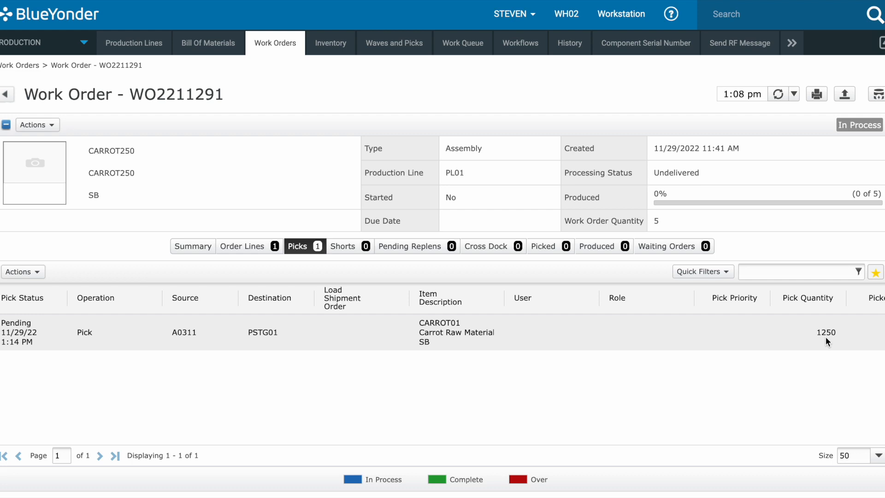
scroll(826, 338, "right", 5)
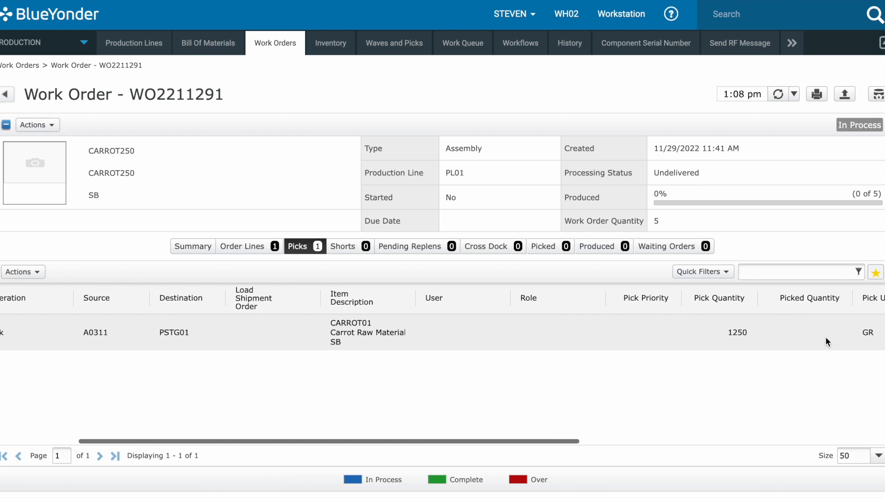
scroll(825, 338, "left", 7)
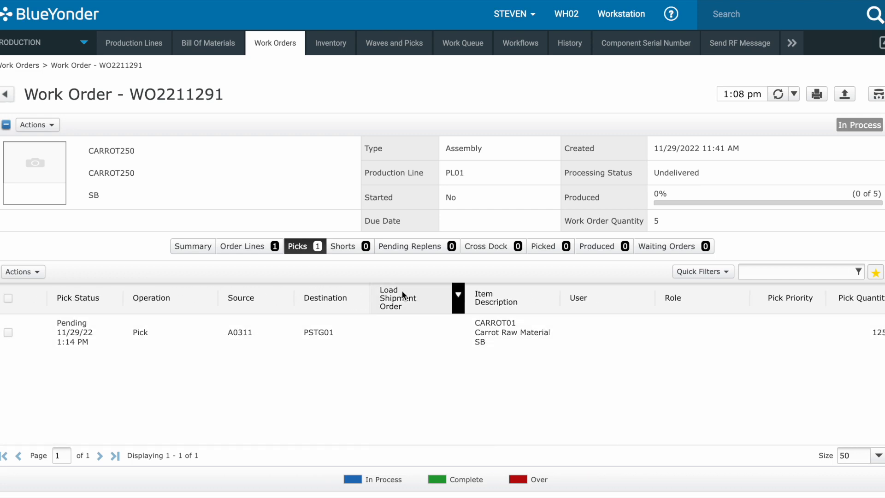
- Refresh the work order's picks and expand the released CARROT01 pick to examine its details
left_click(777, 94)
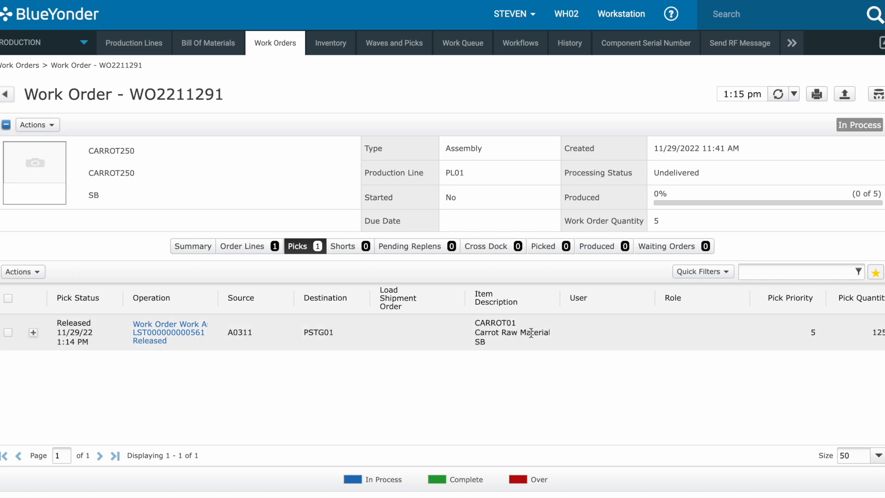
scroll(572, 331, "right", 2)
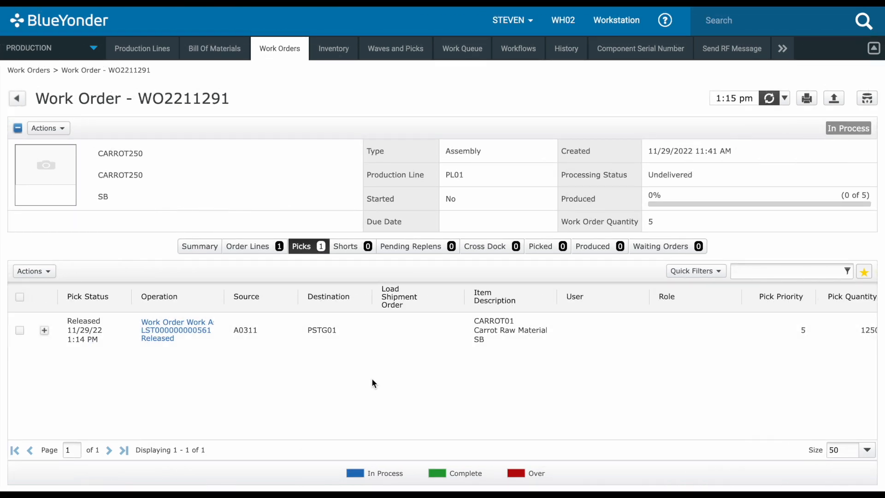
left_click(45, 329)
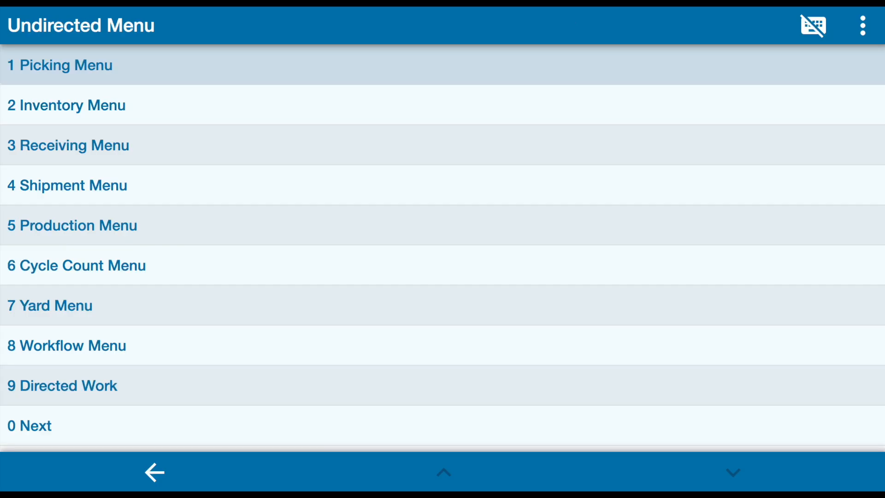
- Switch to the mobile terminal, accept the pick list through directed work, and generate the next number as its To ID
left_click(88, 388)
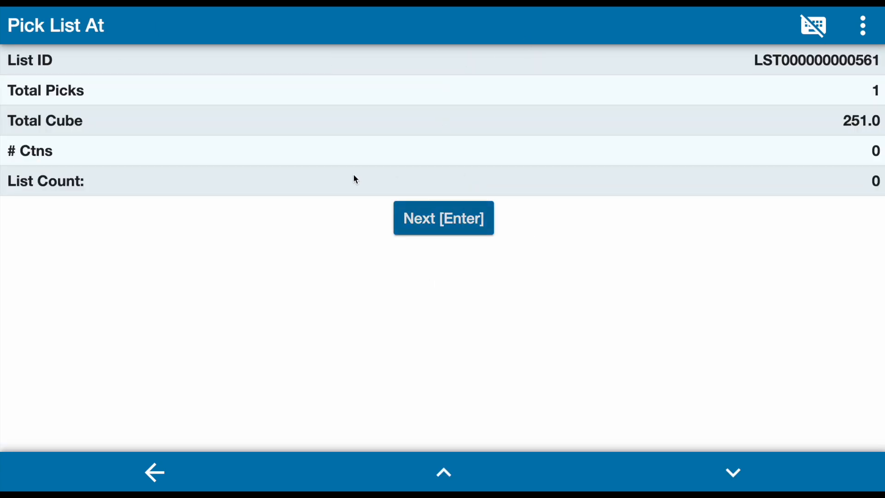
left_click(435, 226)
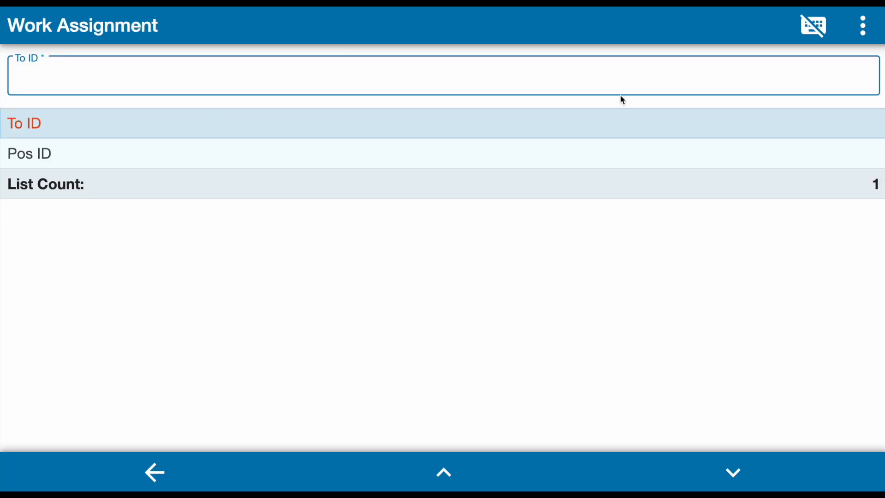
left_click(863, 26)
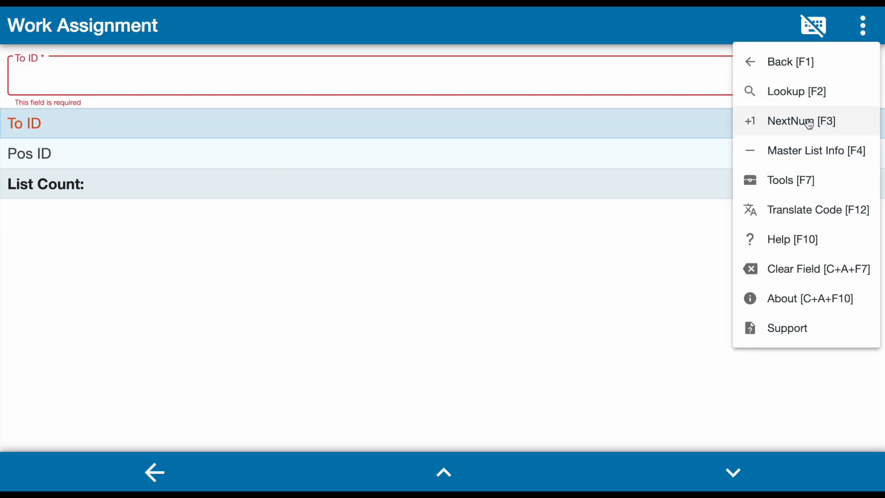
left_click(809, 122)
key("Return")
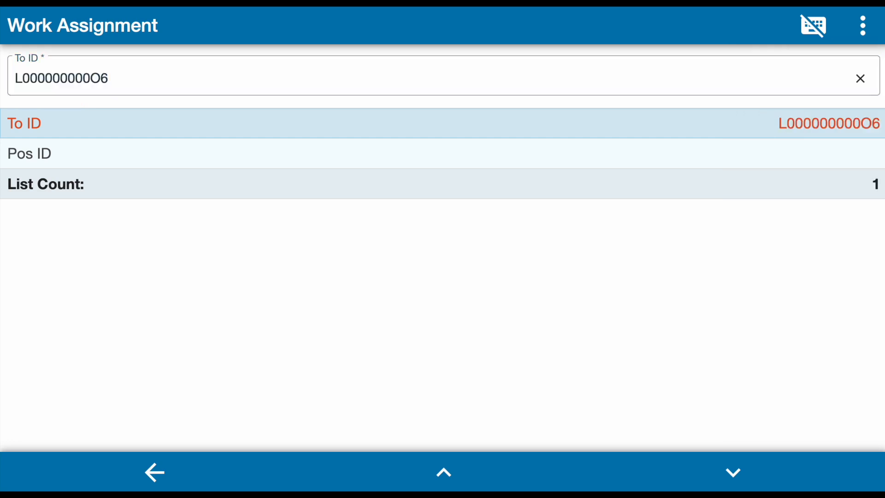
key("Return")
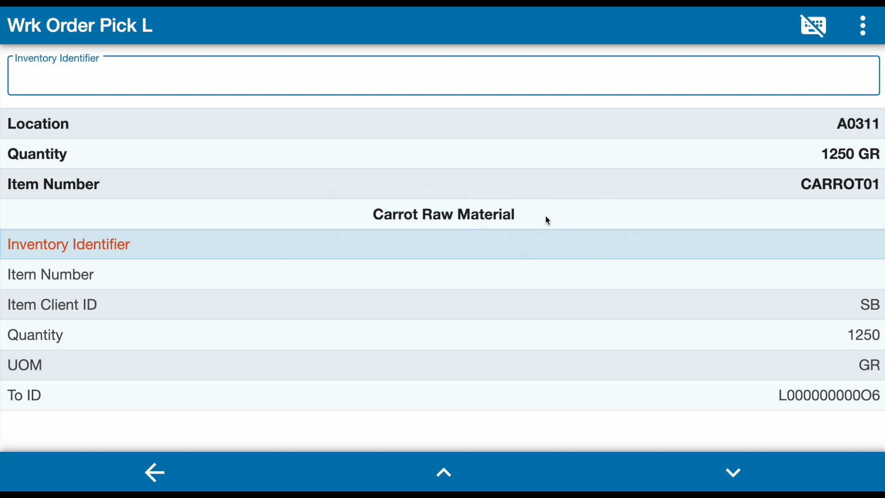
- Check the pick's item and location, and filter the web client's inventory by location A0311 instead of item 1000045 to find the available CARROT01 LPN
left_click_drag(801, 184, 859, 186)
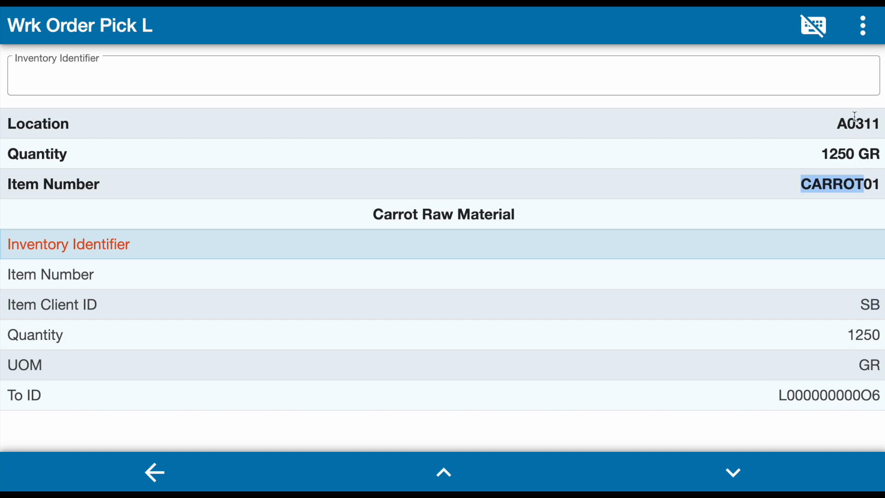
left_click_drag(836, 123, 880, 123)
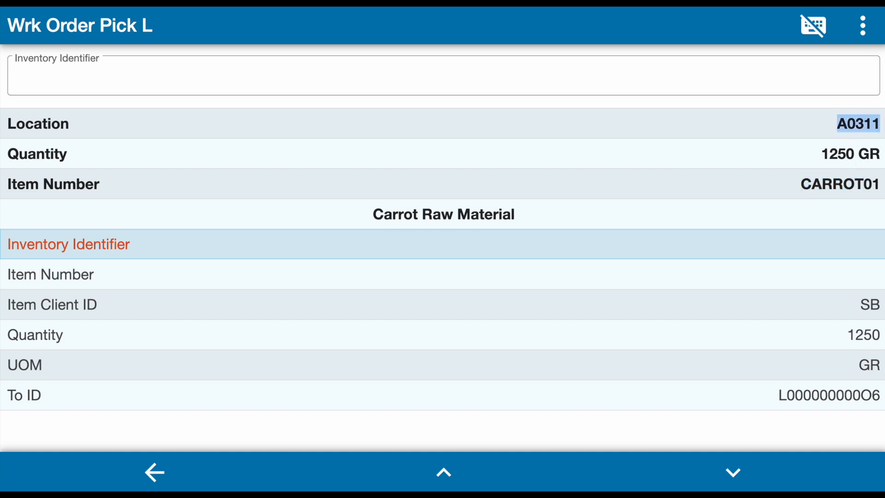
mouse_move(852, 2)
left_click(415, 2)
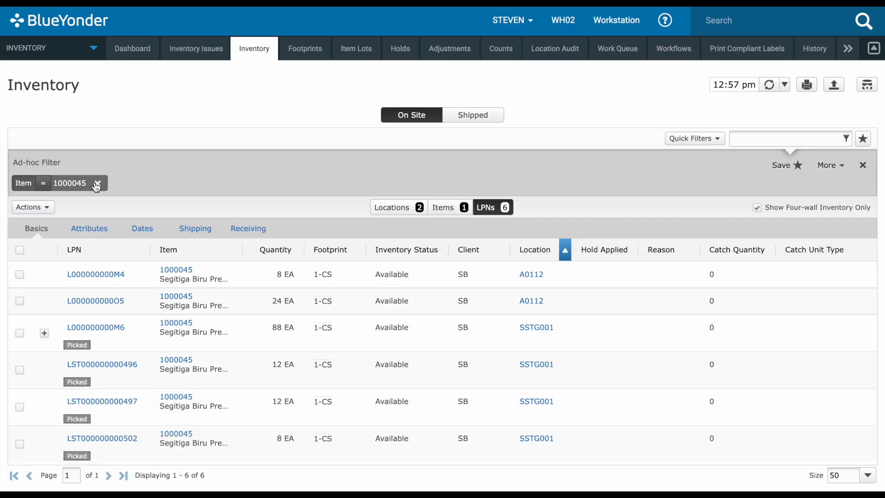
left_click(96, 185)
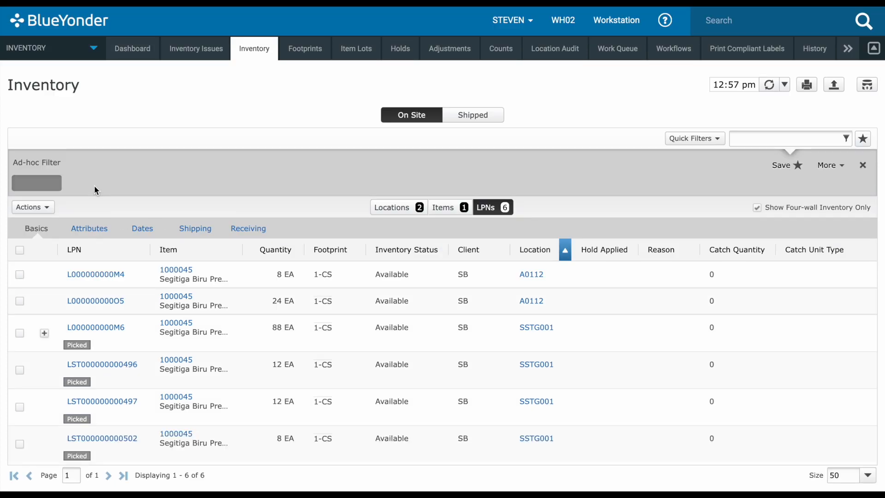
left_click(746, 135)
type("loc=A0311")
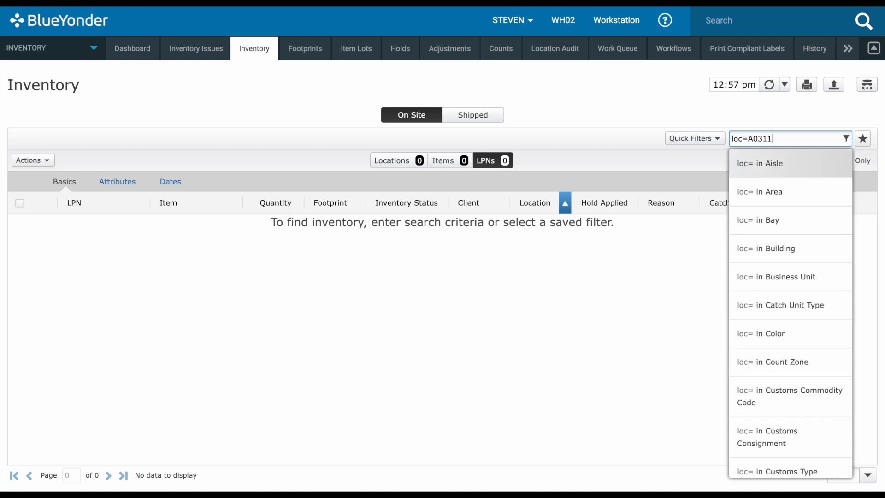
key("Return")
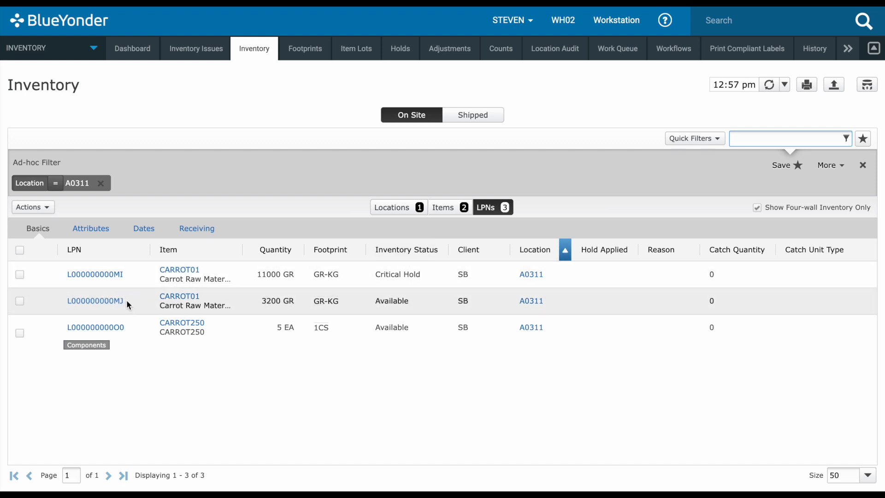
left_click_drag(131, 304, 60, 305)
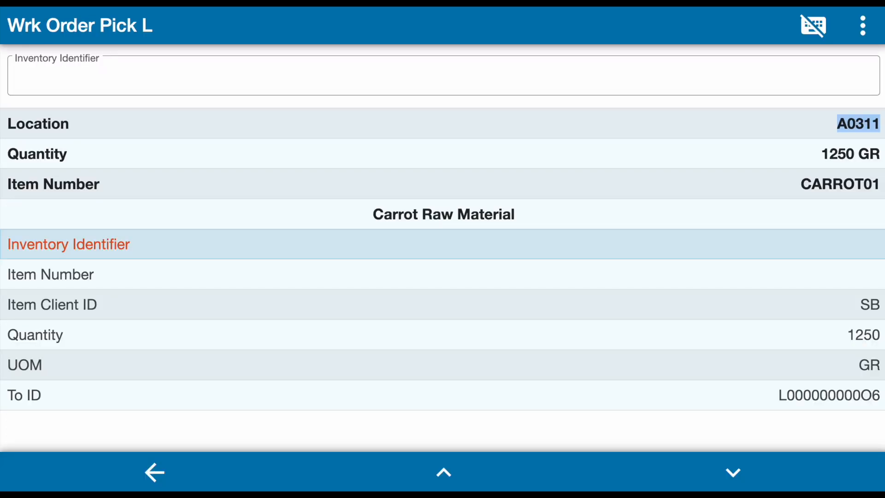
- In the mobile terminal's work order pick, enter L000000000MJ as the inventory identifier and CARROT01 as the item number
left_click(378, 73)
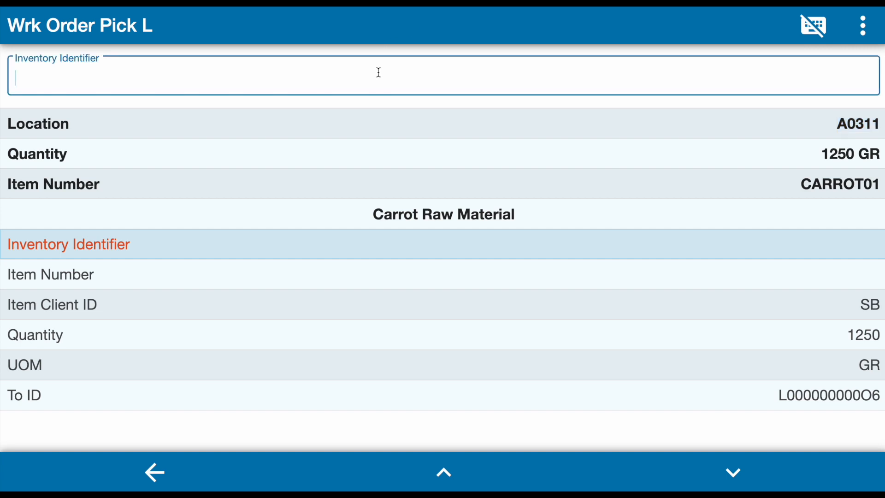
type("L000000000MJ")
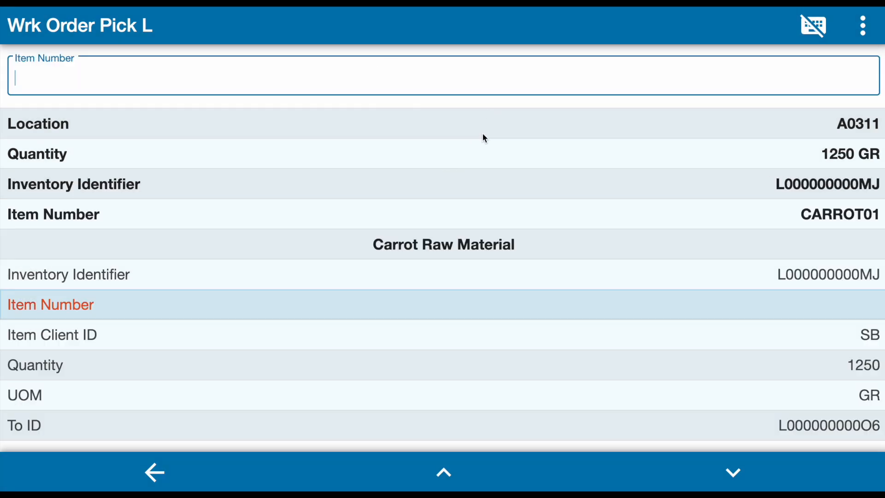
left_click_drag(793, 214, 881, 215)
key("ctrl+c")
left_click(657, 75)
key("ctrl+v")
key("Return")
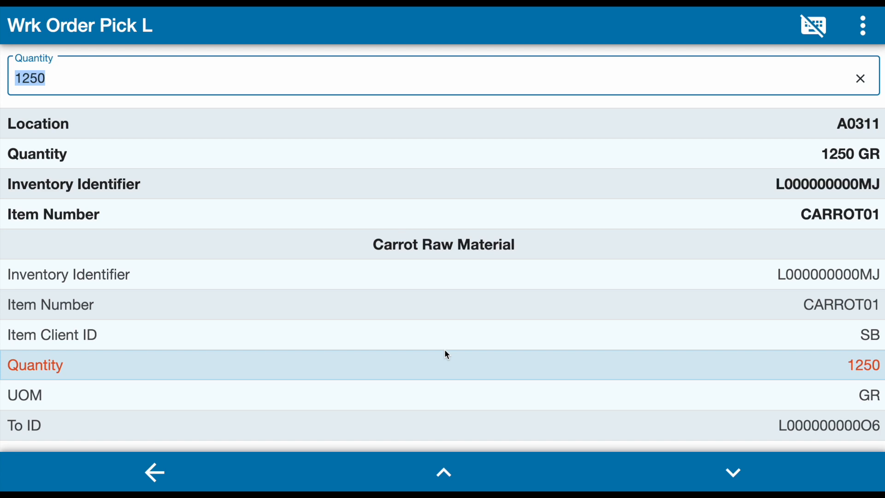
- Accept the preset pick quantity of 1250 and unit GR, and acknowledge the completed list pick
key("Return")
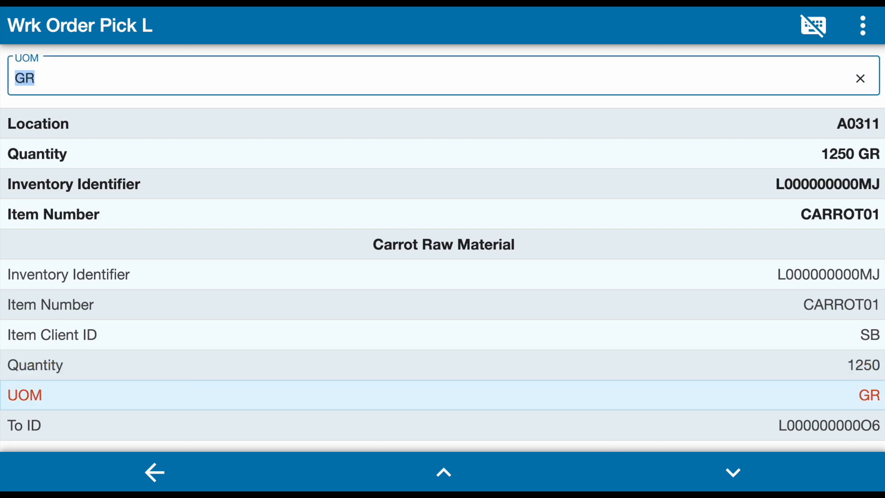
key("Return")
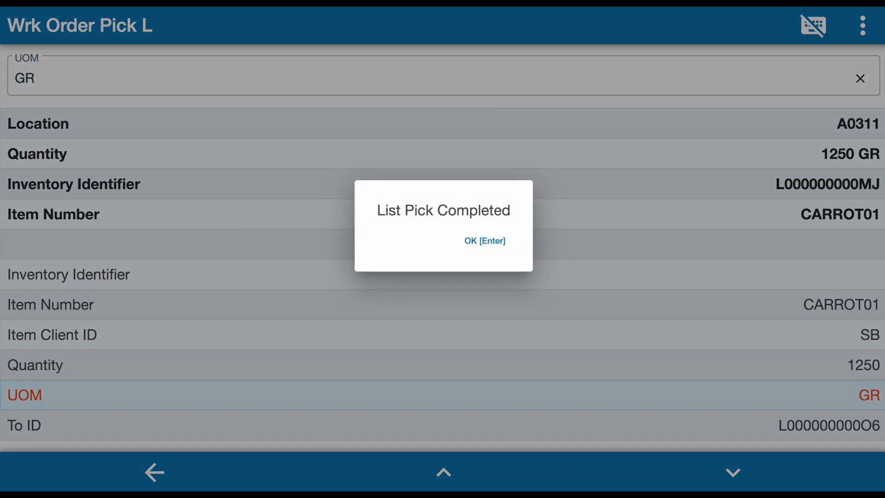
key("Return")
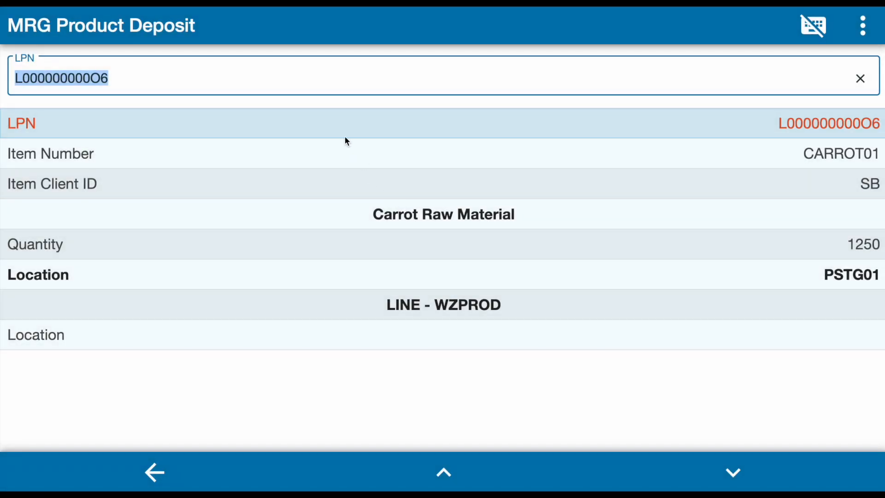
- Deposit the picked carrot LPN L000000000O6 at location PSTG01
left_click_drag(822, 273, 881, 275)
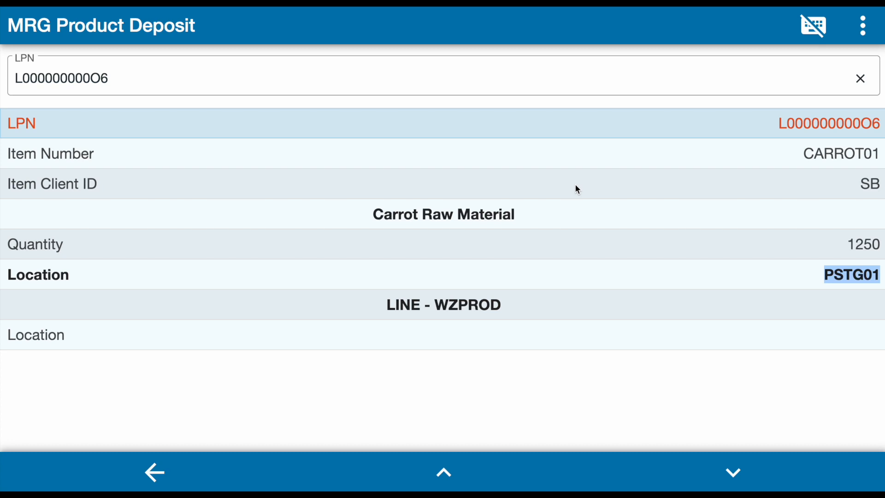
left_click(581, 77)
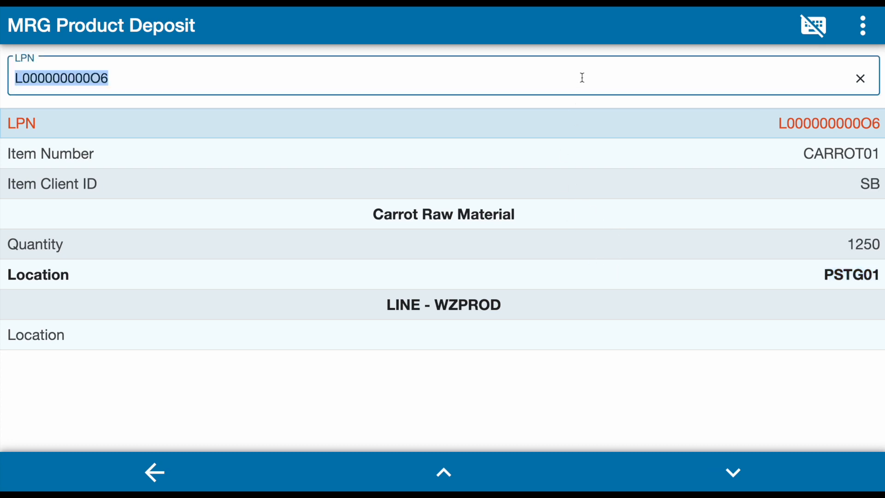
key("Return")
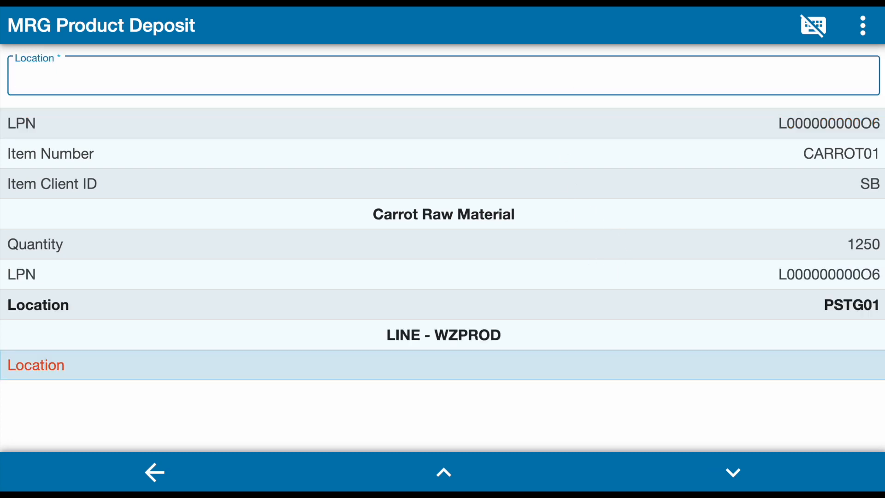
type("PSTG")
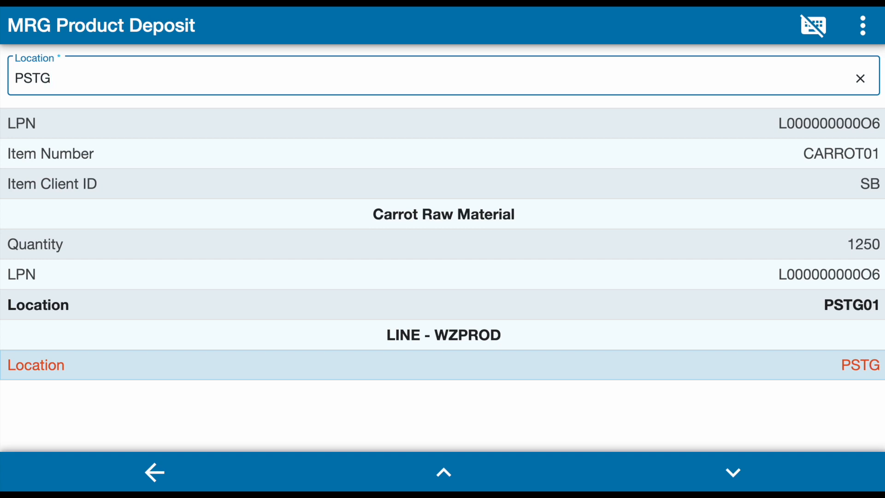
type("01")
key("Return")
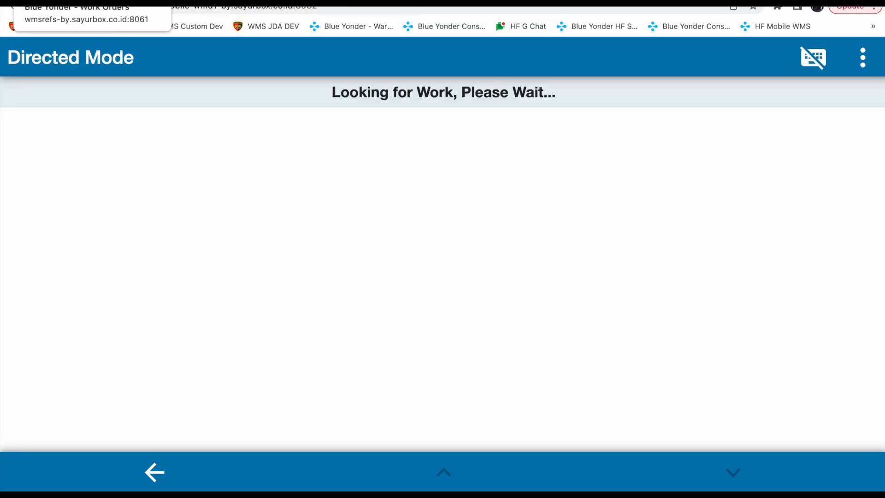
- Refresh the work order in the web client and check its picked inventory, deposit location and processing status
left_click(78, 1)
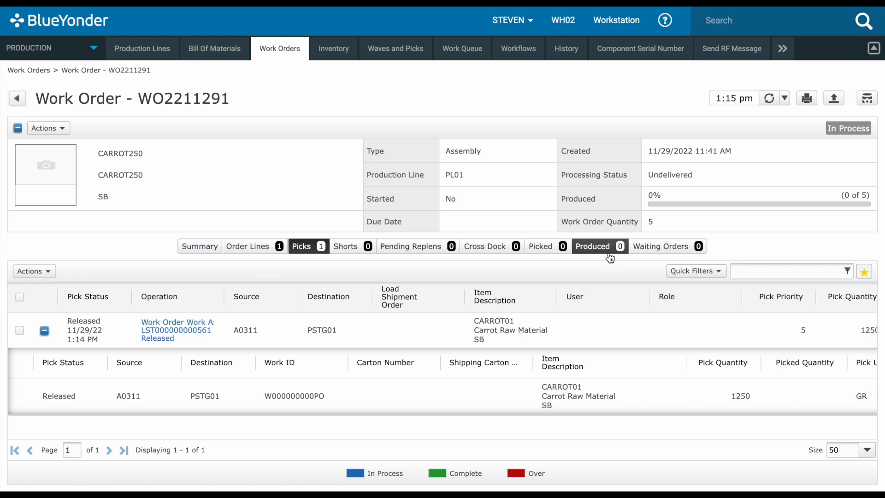
left_click(769, 98)
left_click(547, 254)
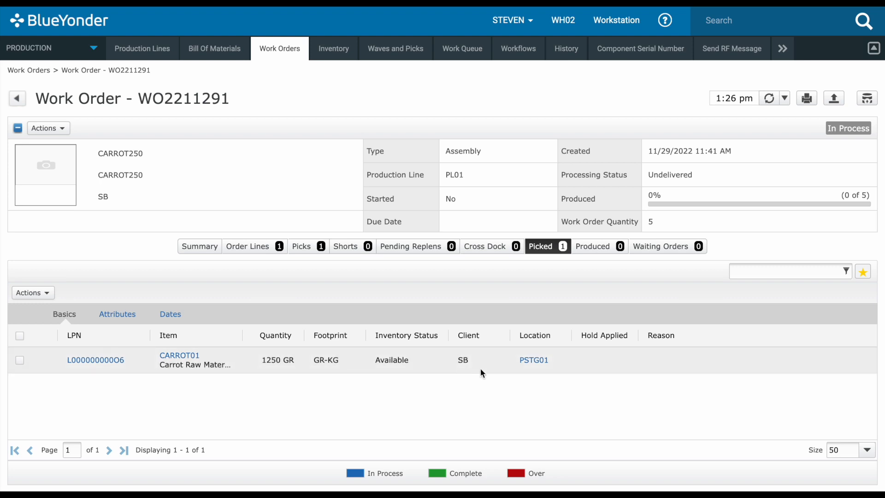
left_click_drag(557, 356, 507, 357)
left_click_drag(698, 175, 643, 174)
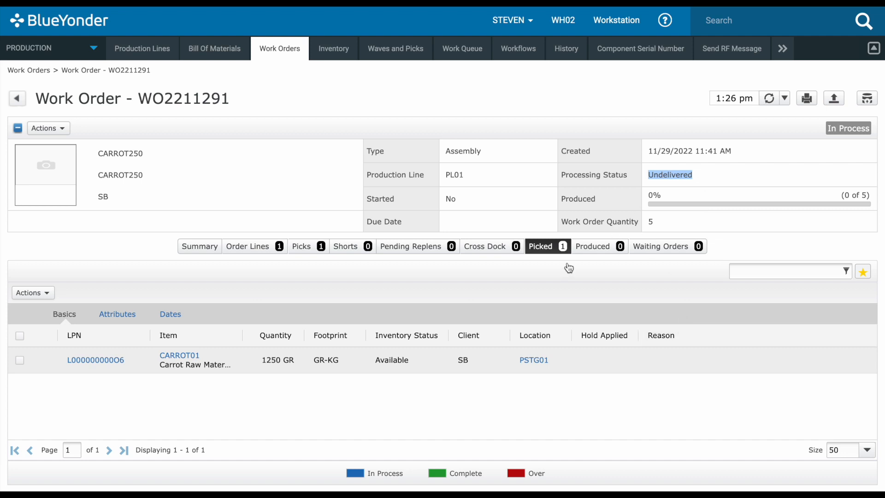
mouse_move(564, 344)
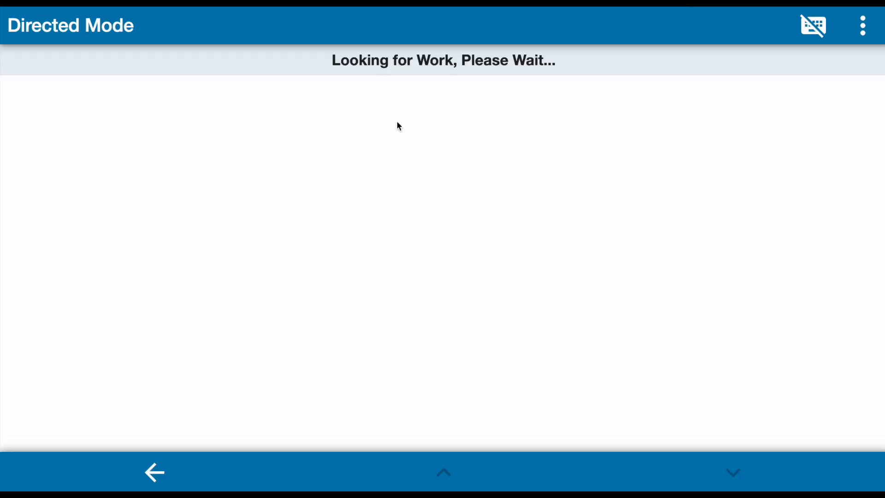
- In the mobile terminal, start the CARROT250 work order on production line PL01 and acknowledge the confirmations
left_click(154, 470)
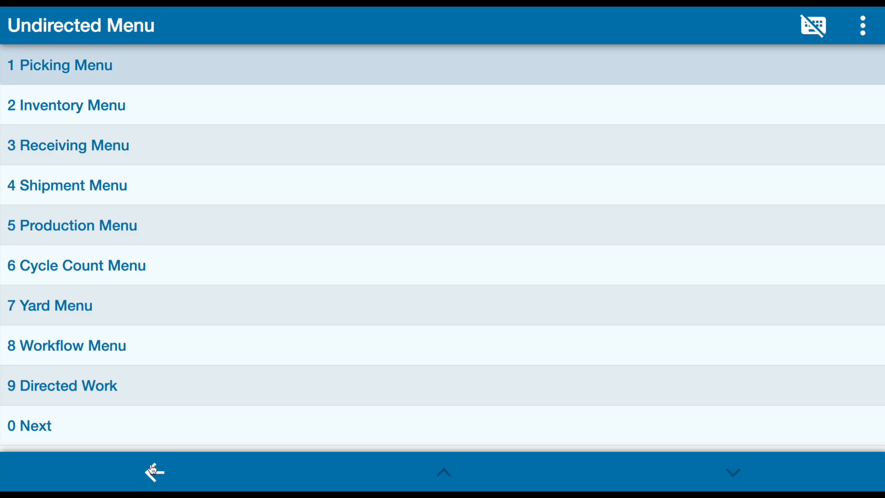
left_click(174, 226)
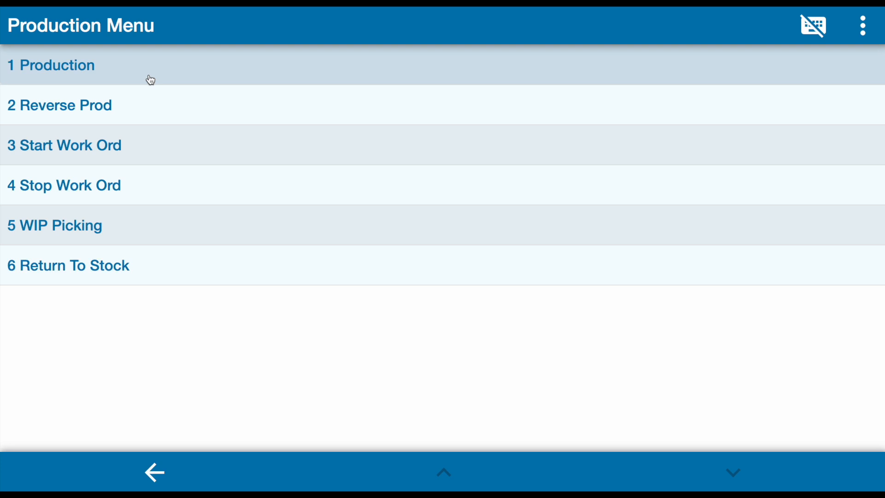
left_click(142, 147)
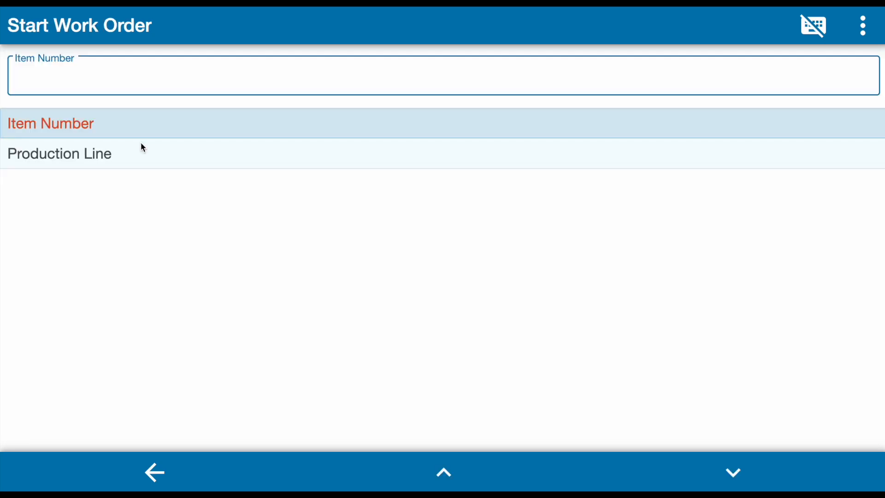
left_click(143, 147)
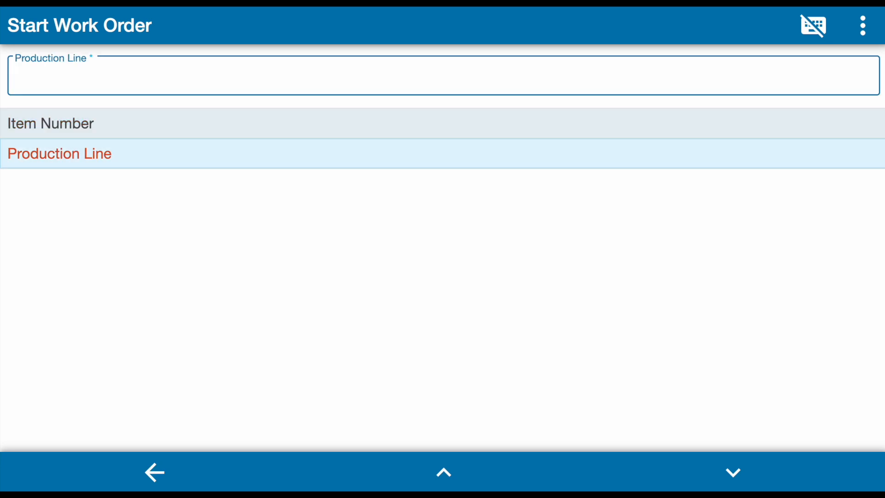
type("PL01")
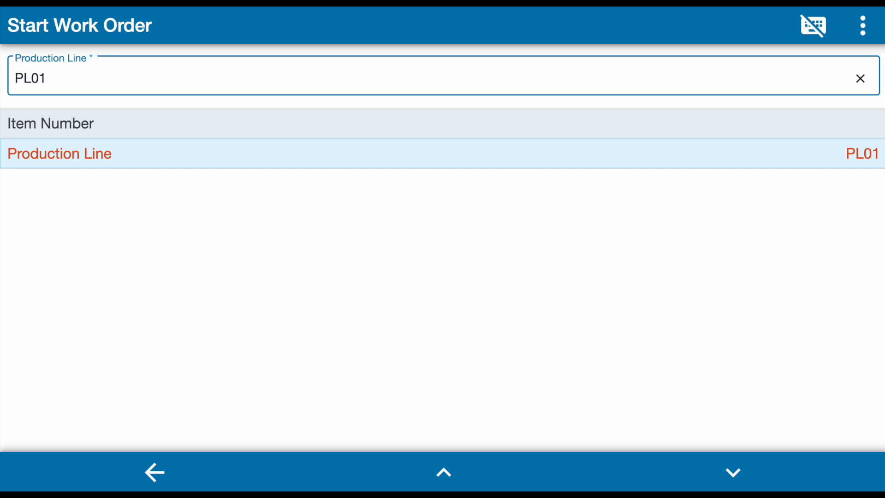
key("Return")
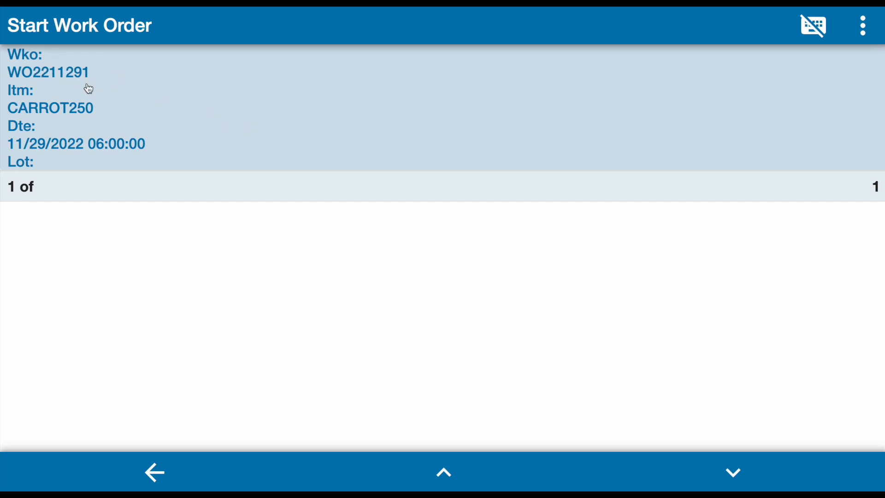
left_click(134, 95)
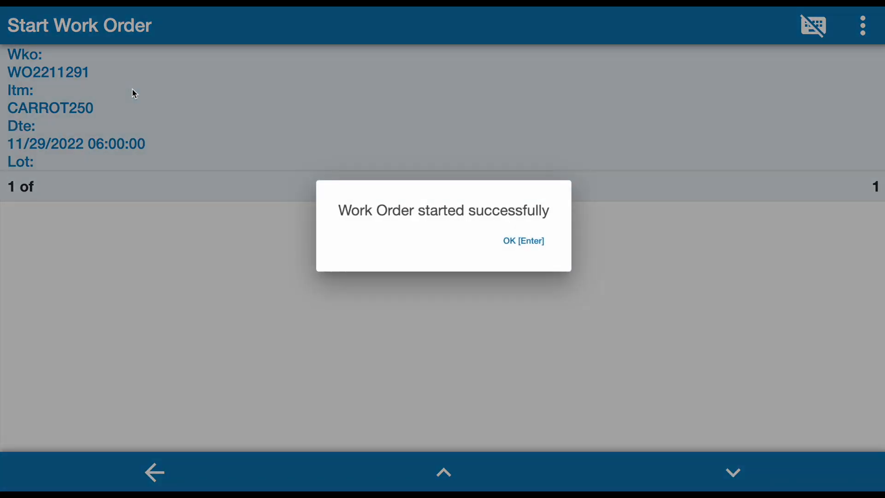
left_click(523, 241)
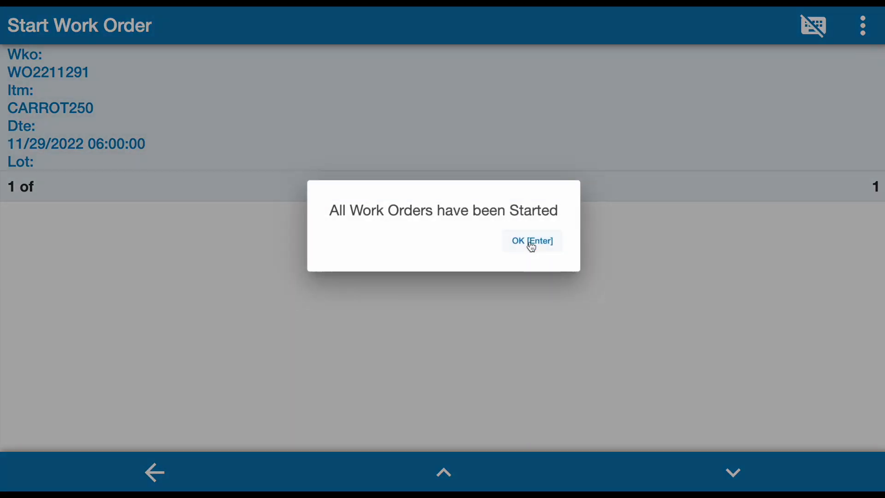
left_click(524, 241)
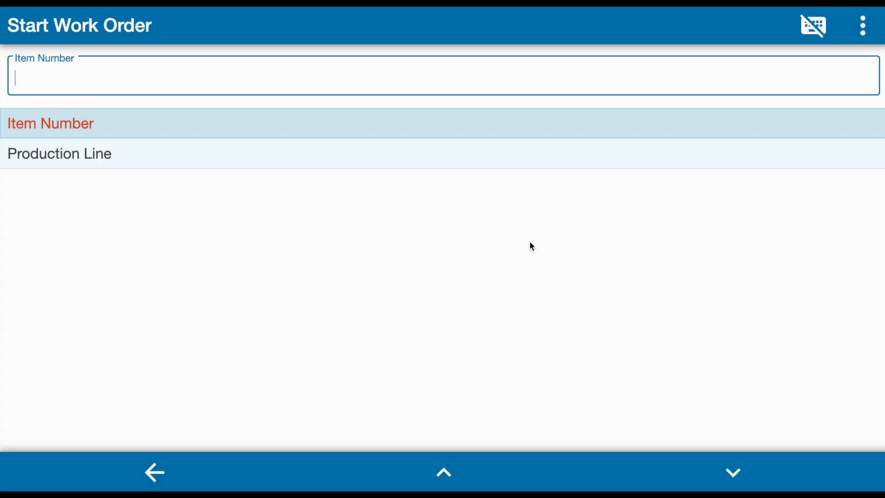
- Pick up all inventory at source location PSTG01 with a full inventory move and proceed to its deposit
left_click(156, 475)
left_click(155, 475)
left_click(156, 474)
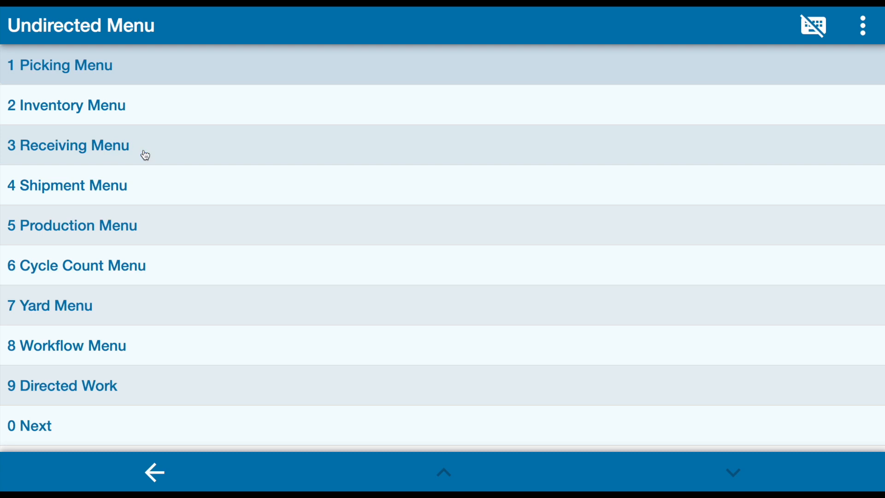
left_click(133, 110)
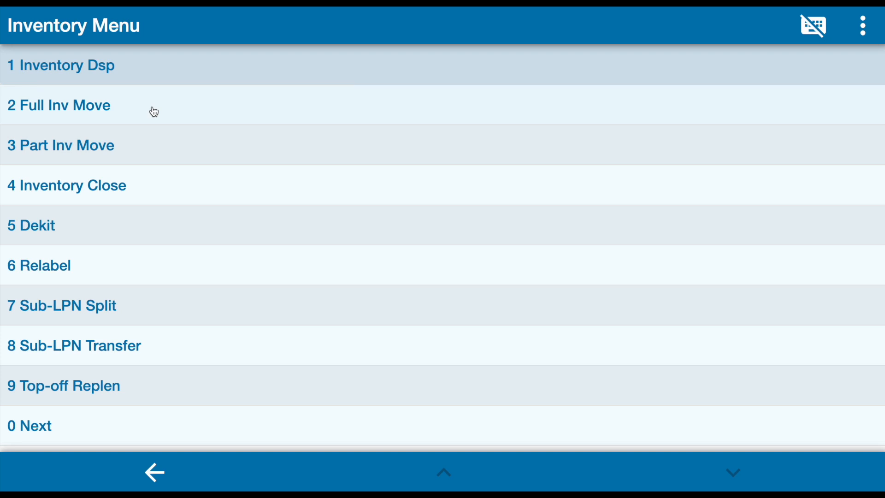
left_click(154, 111)
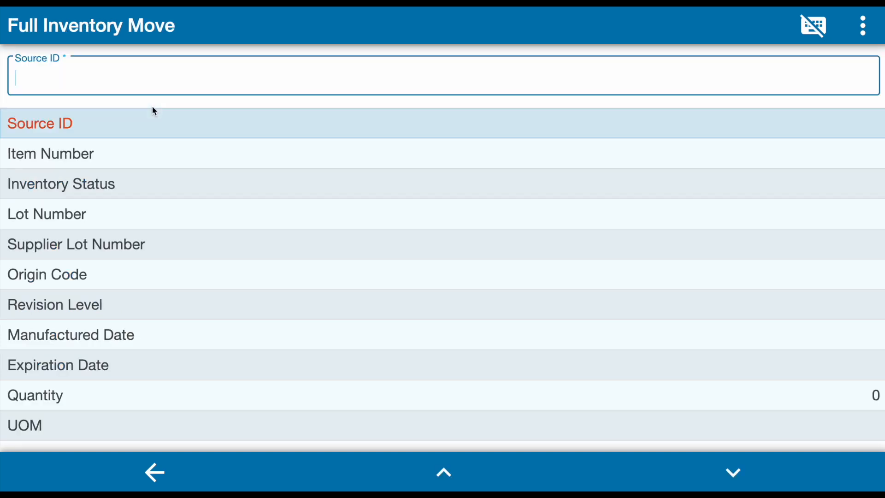
type("PSTG01")
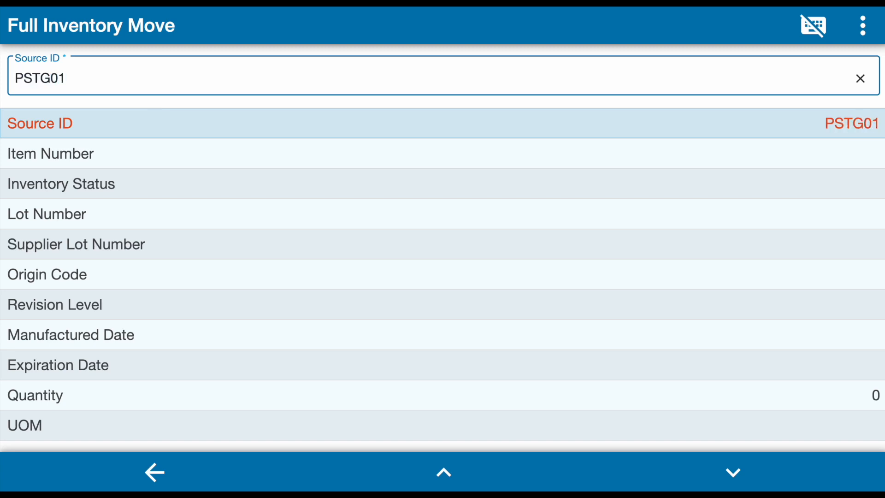
key("Return")
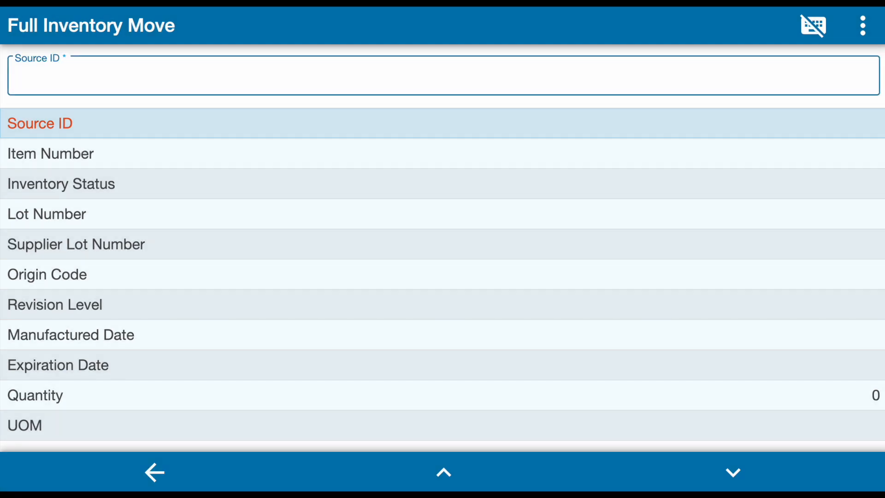
left_click(861, 39)
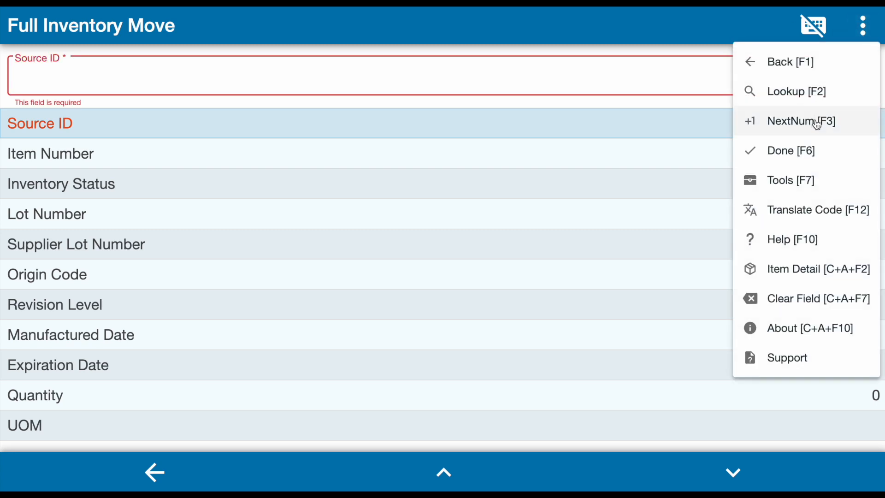
left_click(808, 157)
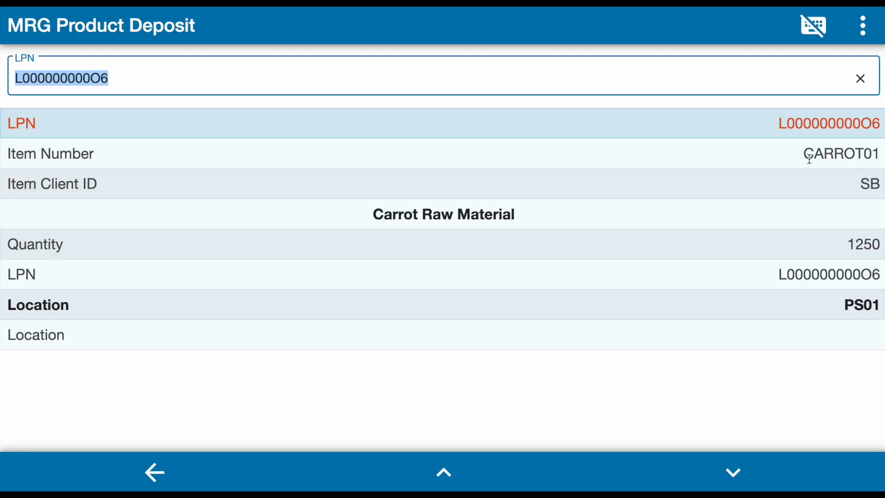
- Deposit carrot LPN L000000000O6 at location PS01, and refresh the work order in the web client
left_click_drag(842, 308, 880, 306)
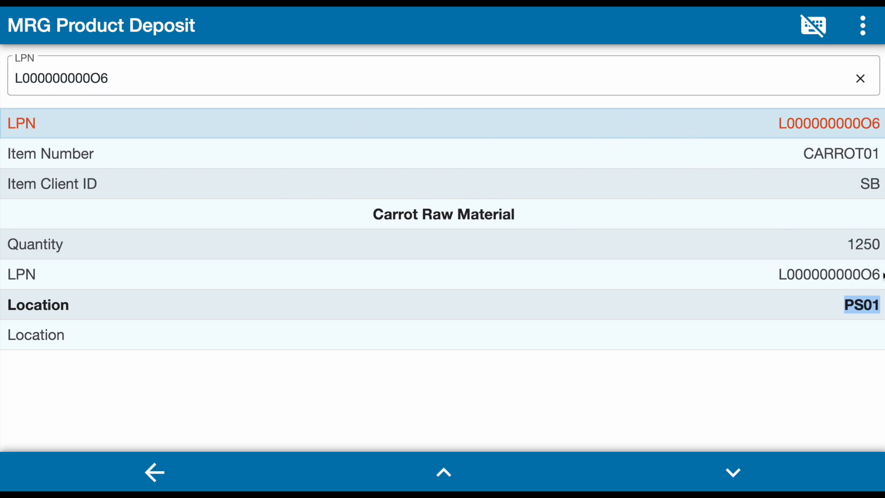
left_click(130, 79)
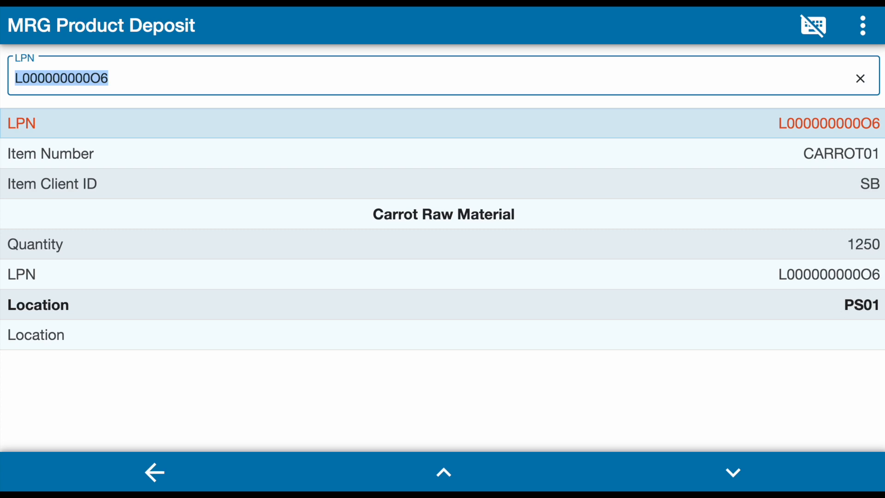
left_click(820, 322)
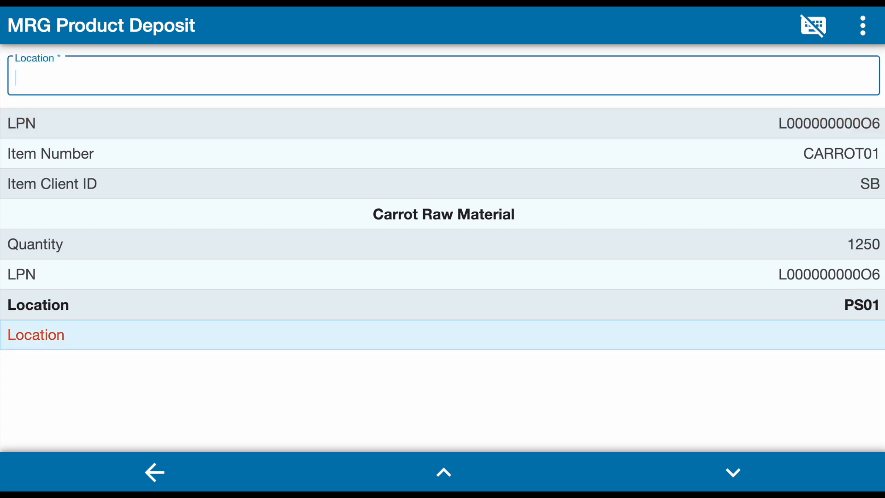
type("PS01")
key("Return")
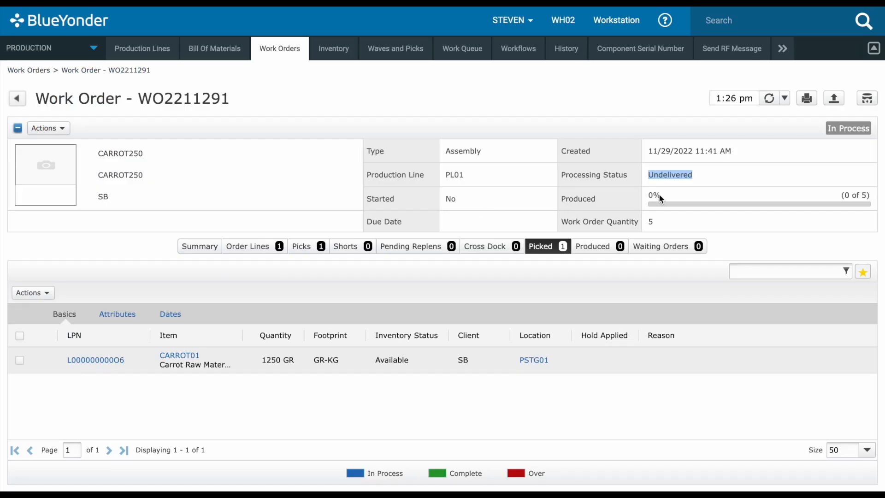
left_click(769, 98)
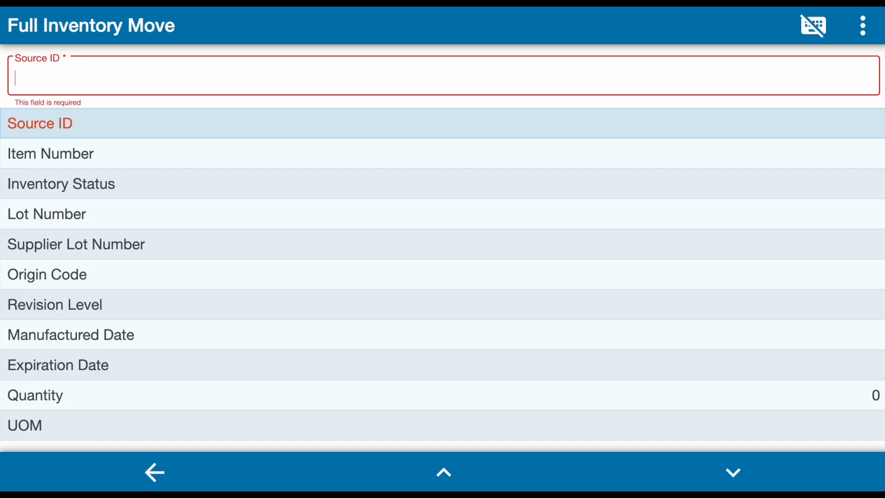
- Back in the mobile terminal, open production for line PL01's CARROT250 work order and acknowledge the setup message
left_click(157, 471)
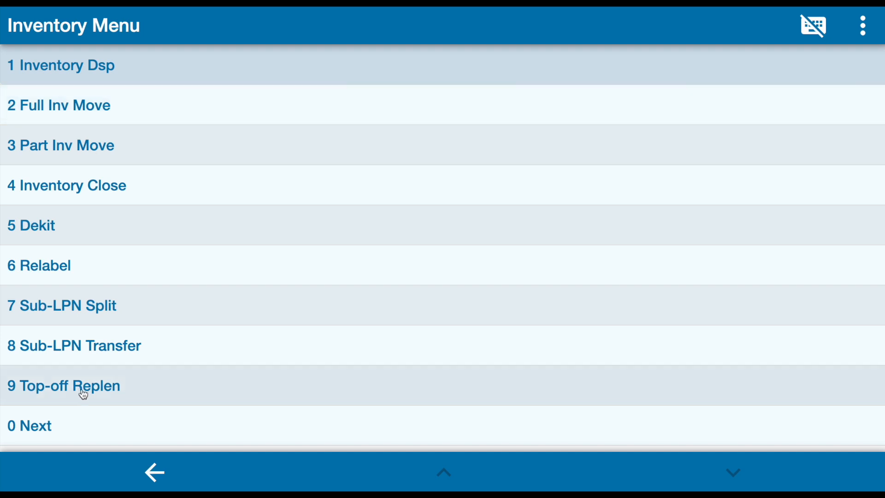
left_click(155, 471)
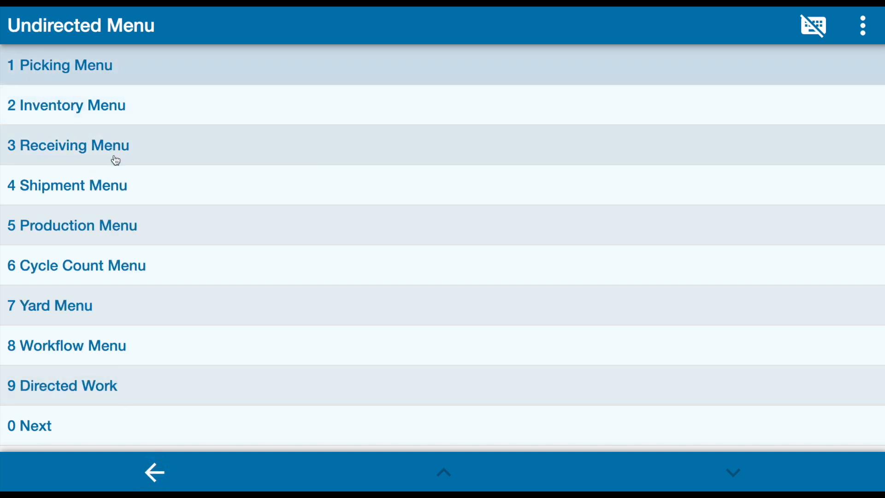
left_click(107, 225)
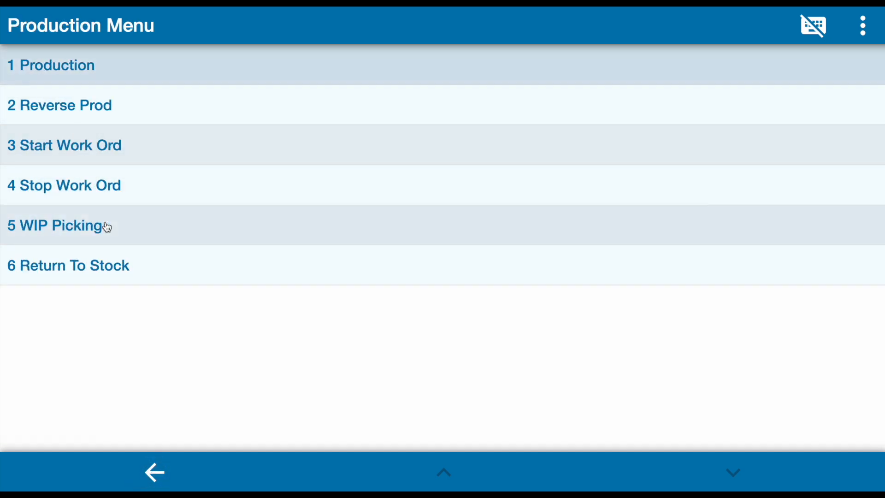
left_click(140, 81)
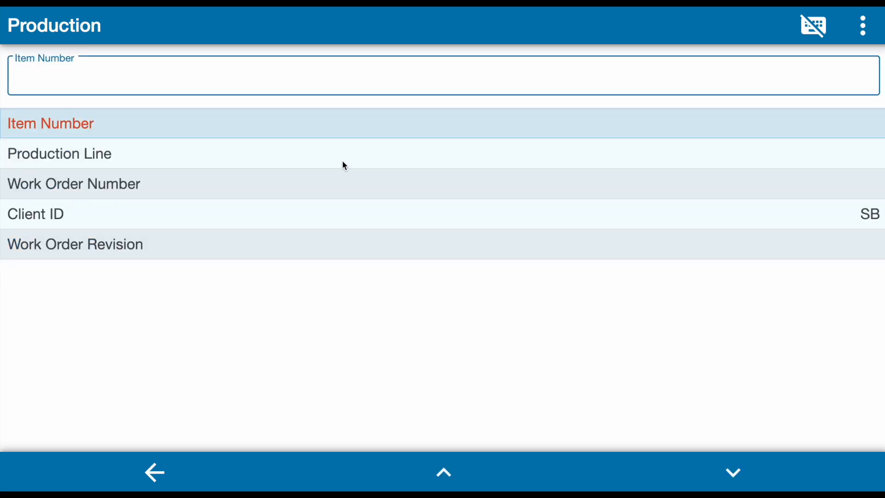
left_click(444, 150)
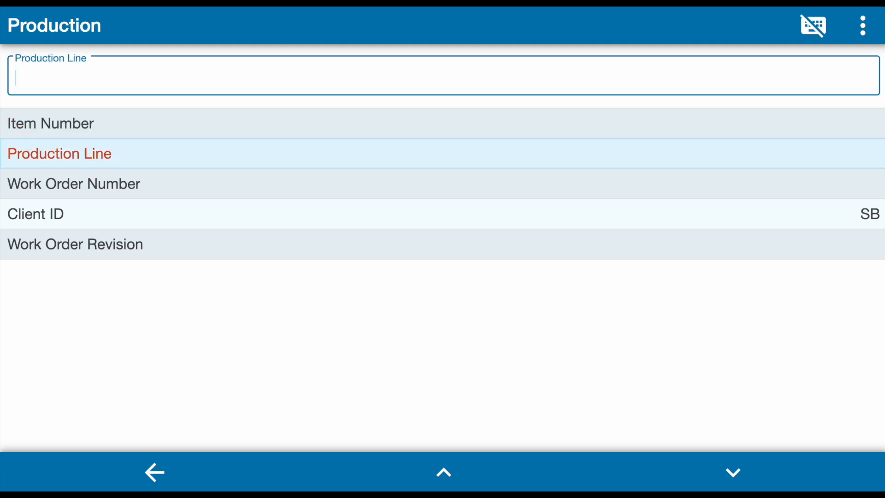
type("PL01")
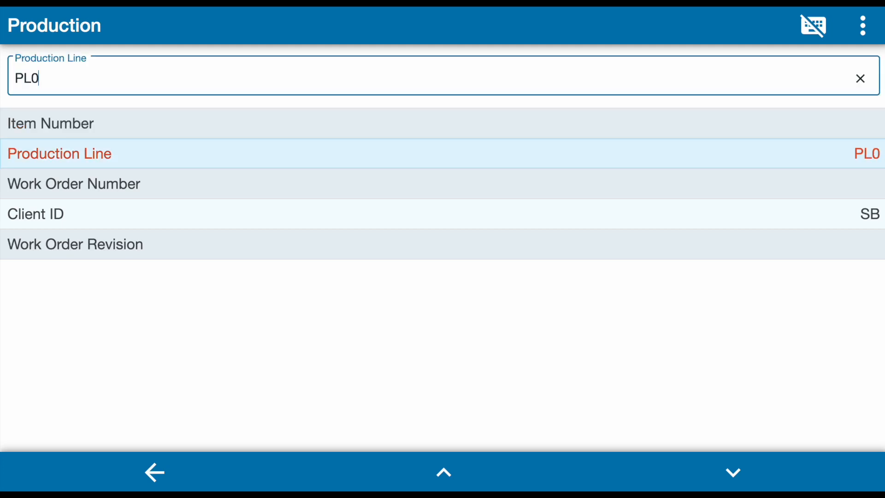
key("Return")
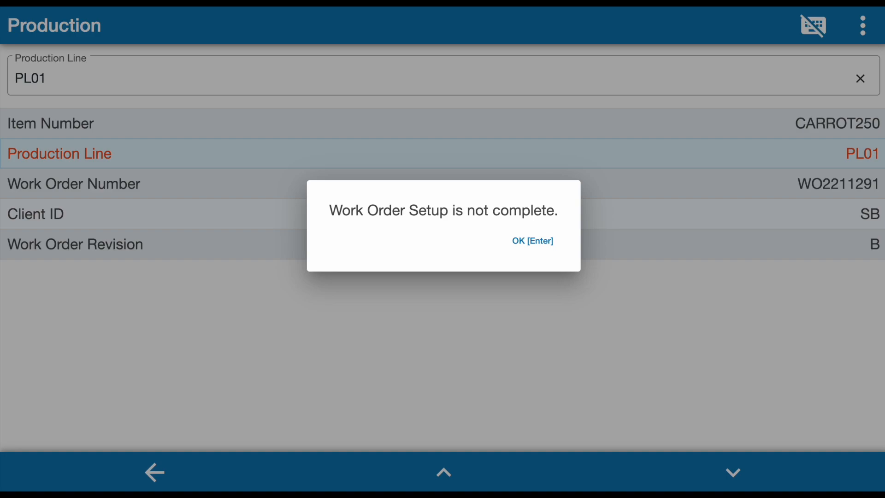
key("Return")
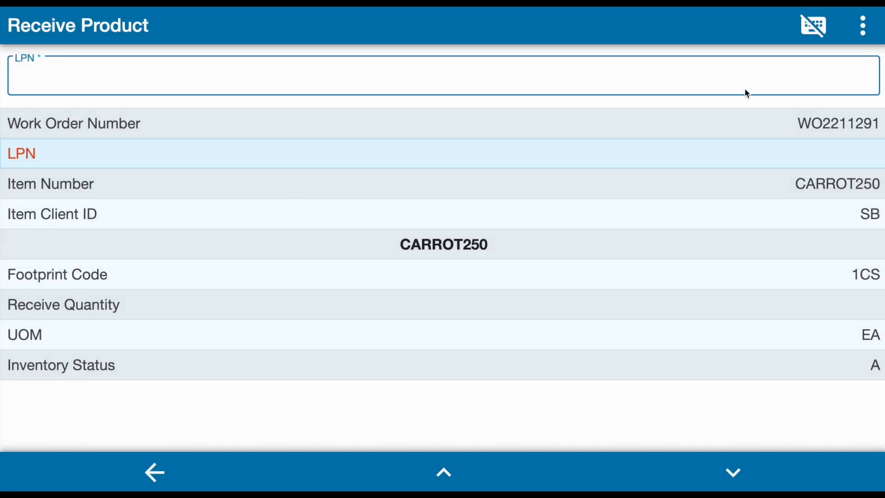
- Receive a quantity of 5 EA of CARROT250 on a system-generated LPN with status A, and refresh the work order in the web client
left_click_drag(799, 118, 879, 121)
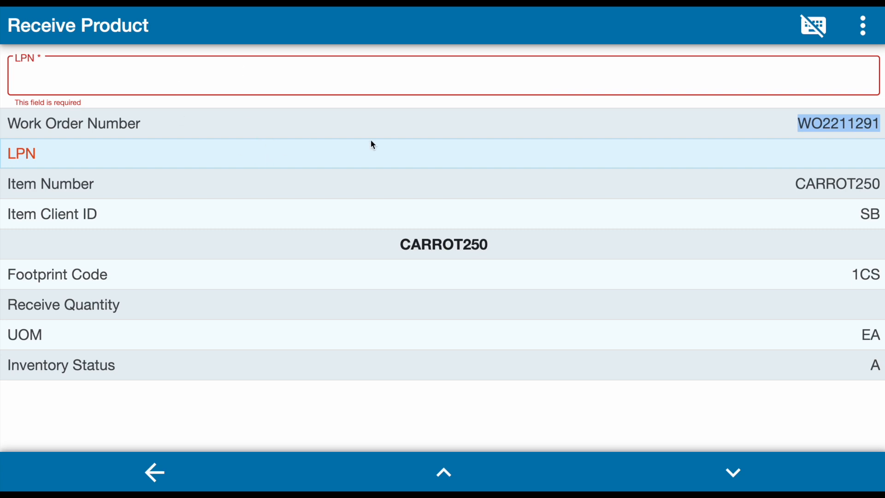
left_click(388, 85)
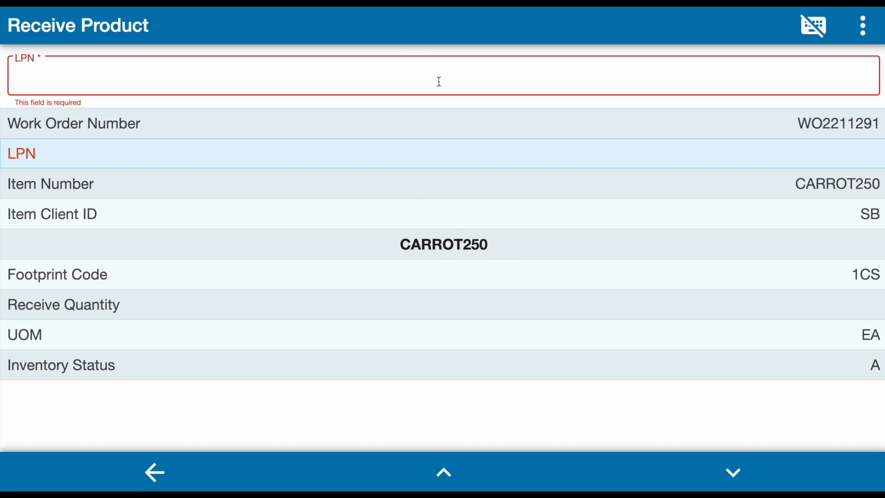
left_click(863, 26)
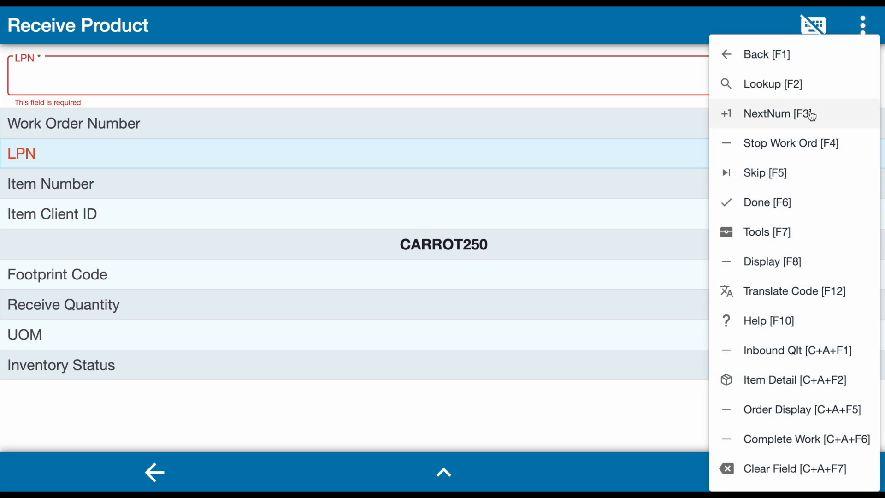
left_click(811, 115)
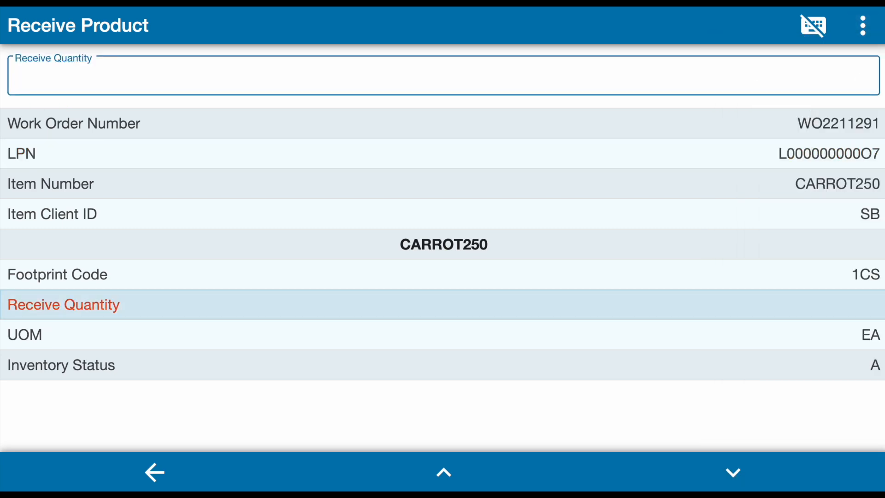
type("5")
key("Return")
key("Return")
key("Return")
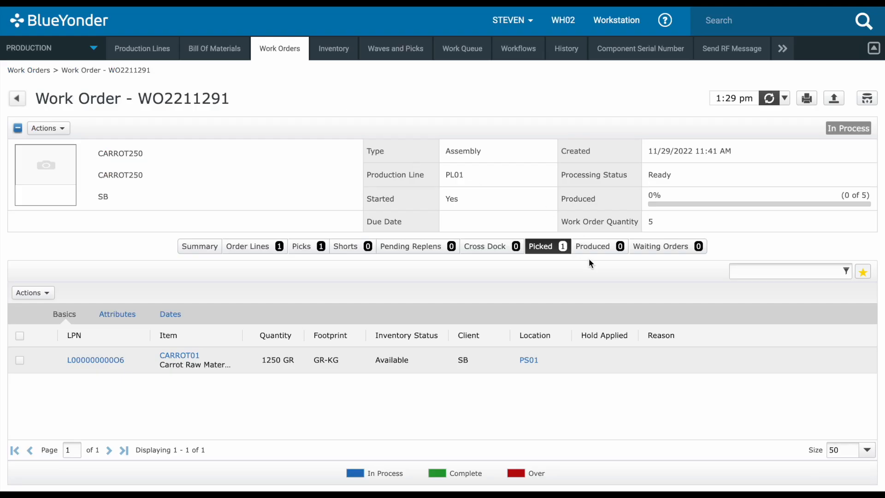
left_click(768, 98)
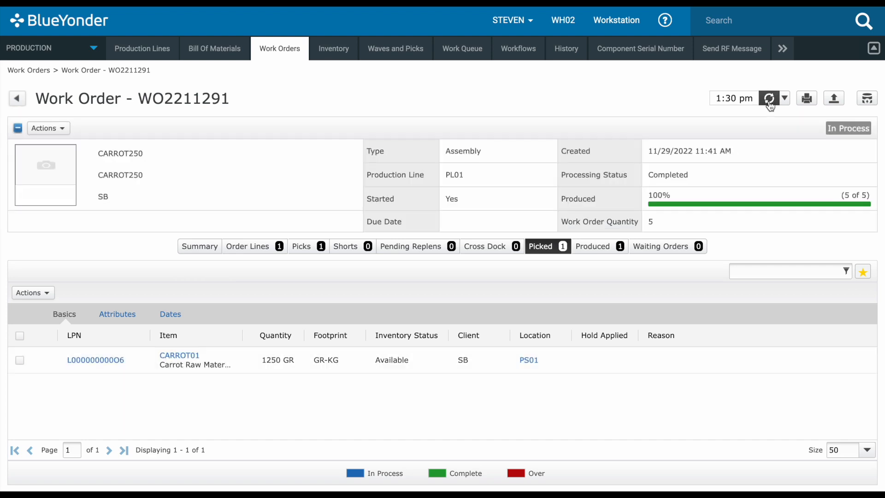
- List the work order's produced inventory and widen the Location column to read the full location
left_click(601, 251)
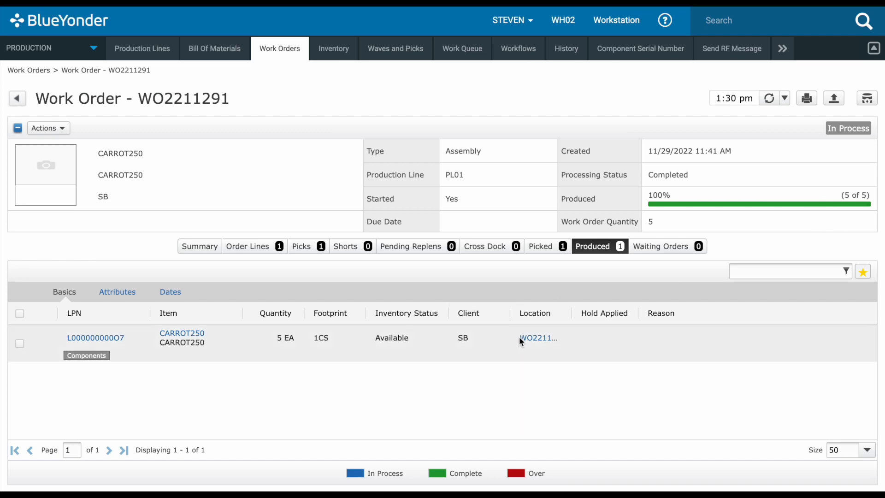
left_click_drag(571, 314, 583, 315)
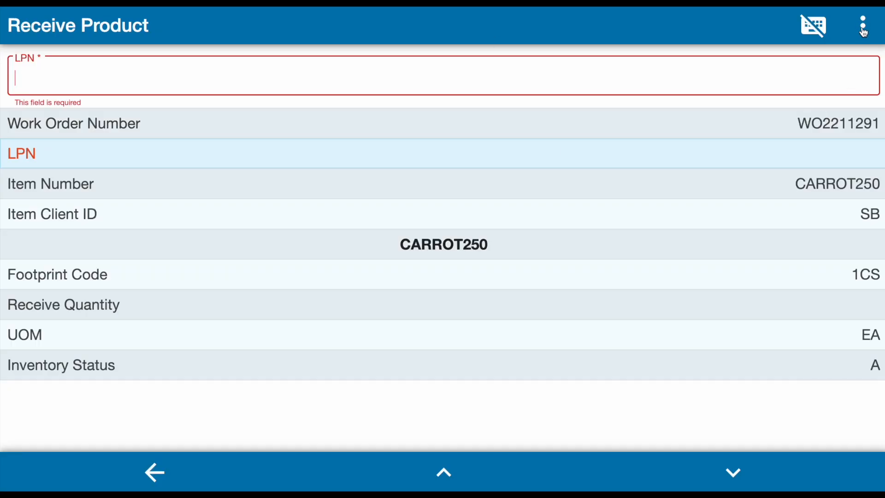
- In the mobile terminal, finish receiving the CARROT250 product and choose undirected putaway for its LPN
left_click(863, 29)
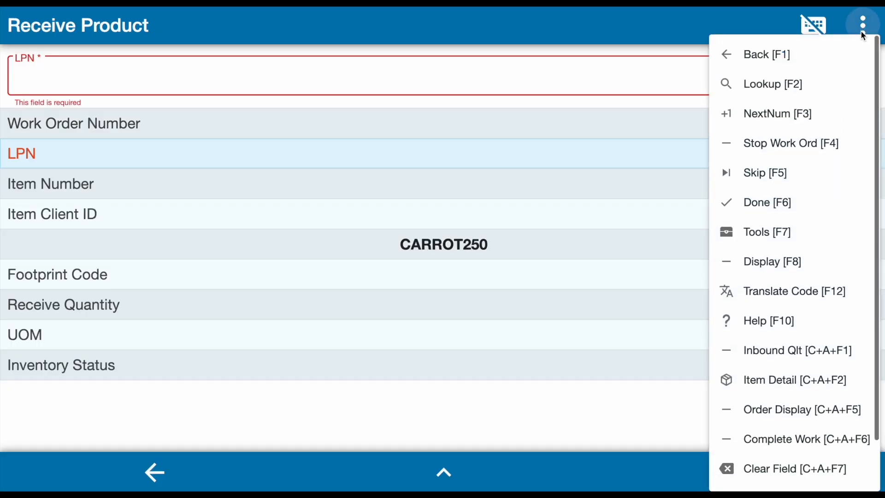
left_click(778, 207)
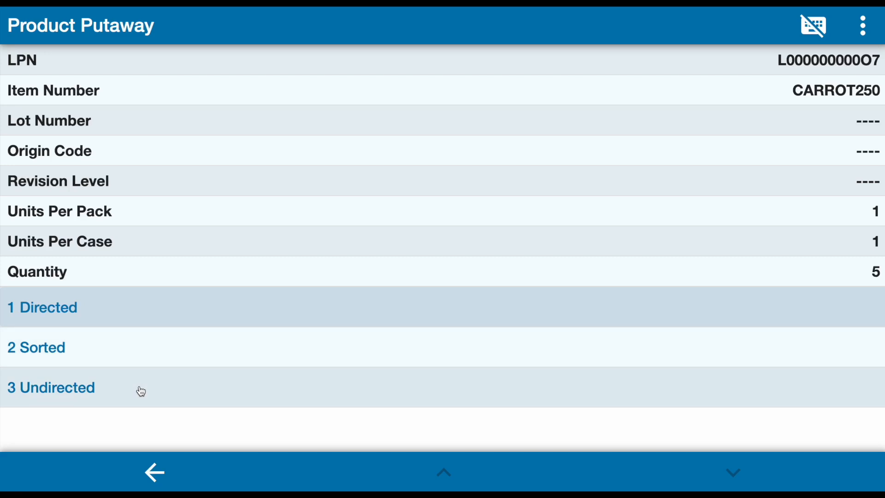
left_click(140, 390)
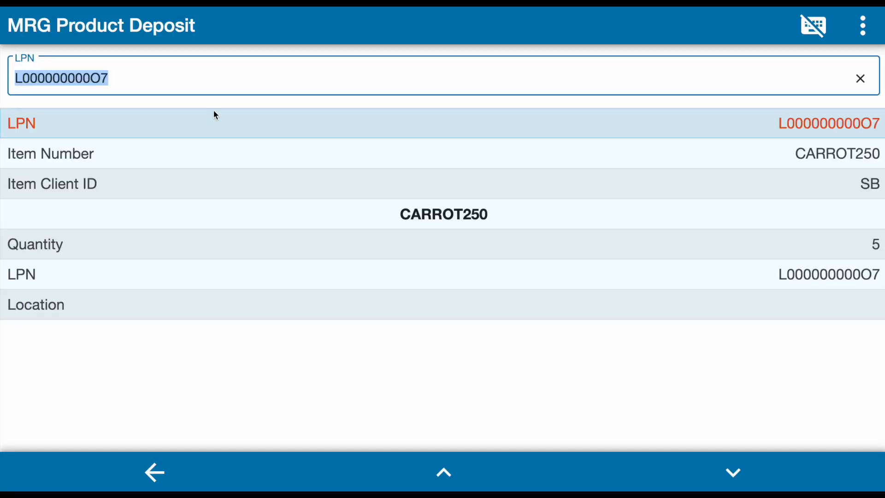
- Accept the suggested CARROT250 LPN and deposit it at location A0311
key("Return")
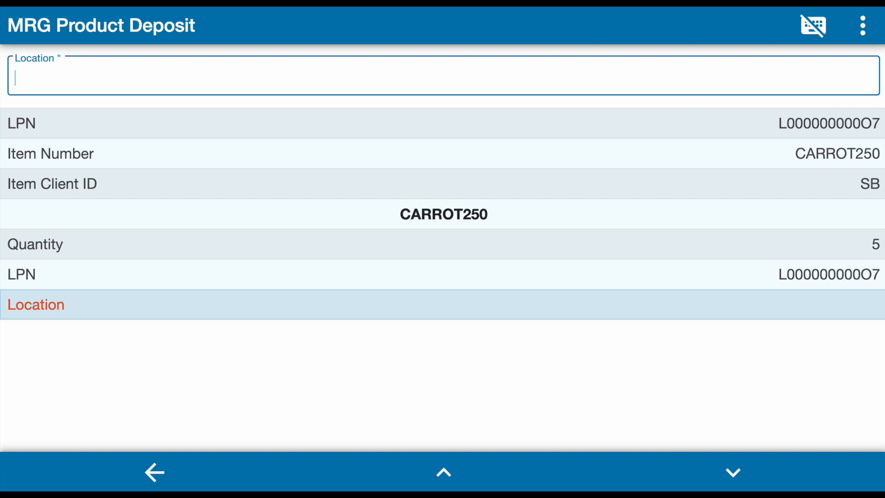
type("A03")
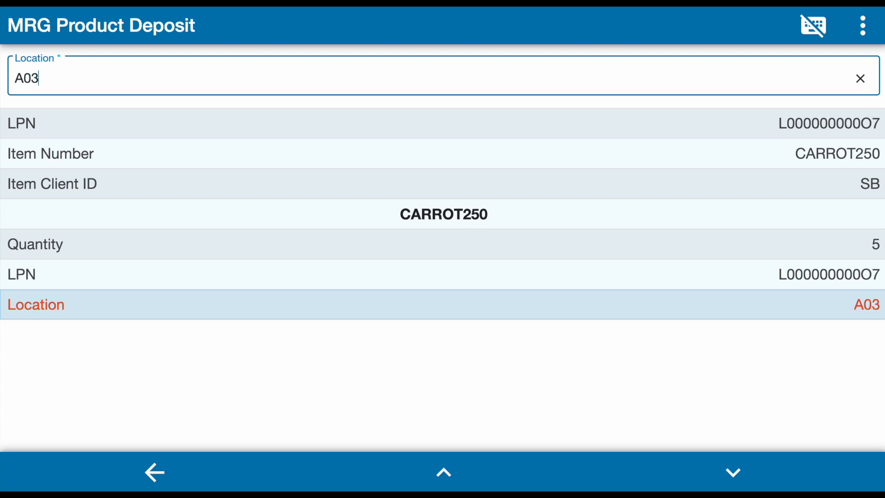
type("11")
key("Return")
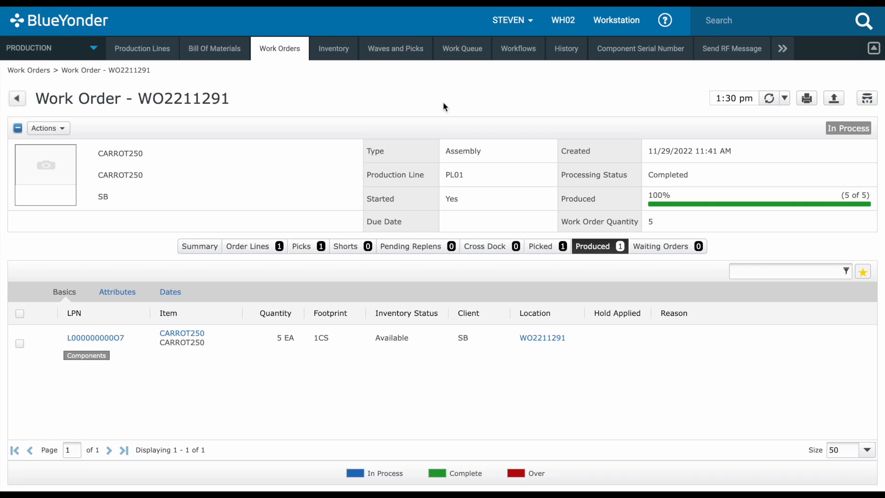
- Back in the web client, refresh the work order and review order line 0001 and its available actions
left_click(769, 97)
left_click(251, 246)
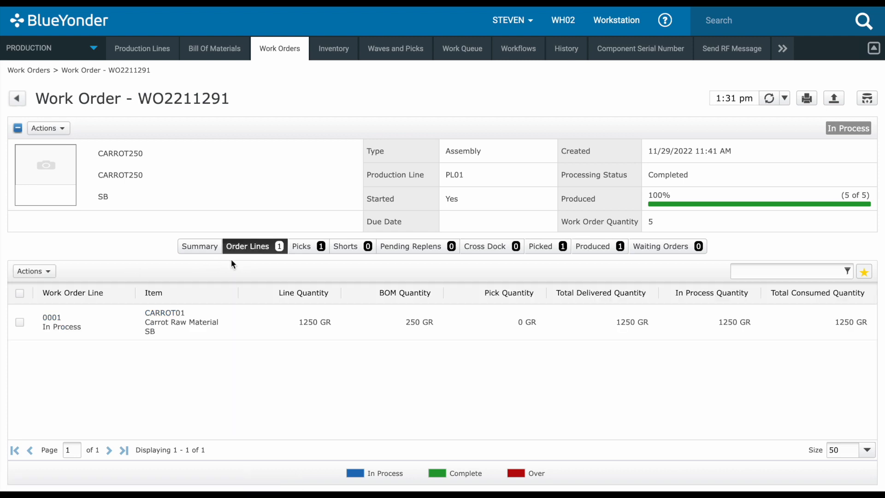
left_click(19, 323)
left_click(30, 275)
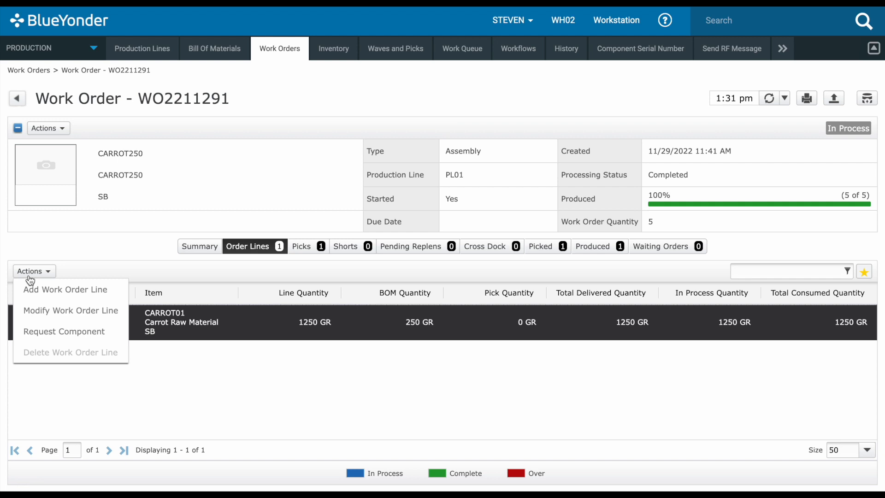
left_click(165, 256)
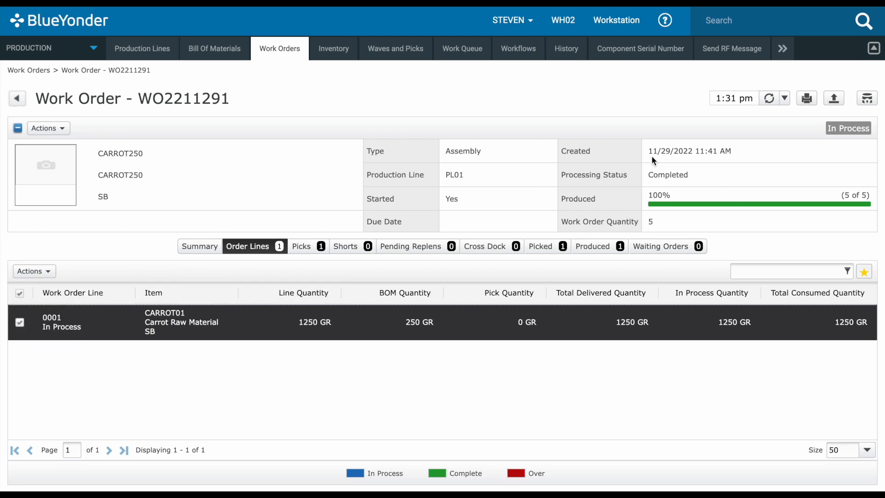
- Complete and close the CARROT250 work order with closing of related inbound shipments set to Yes, and acknowledge the result
left_click(48, 128)
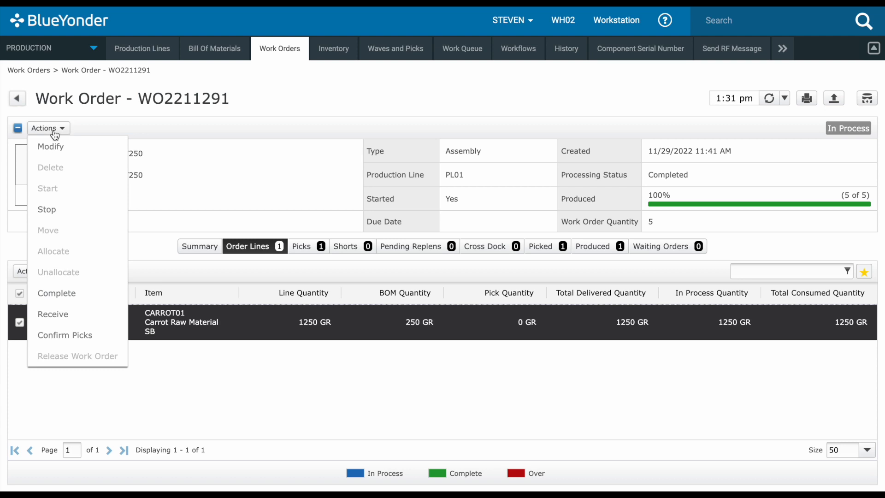
left_click(48, 295)
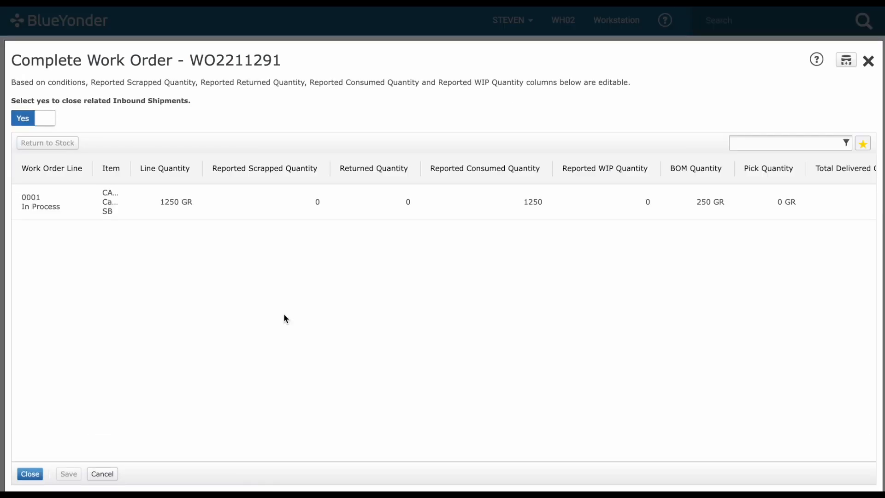
left_click(63, 216)
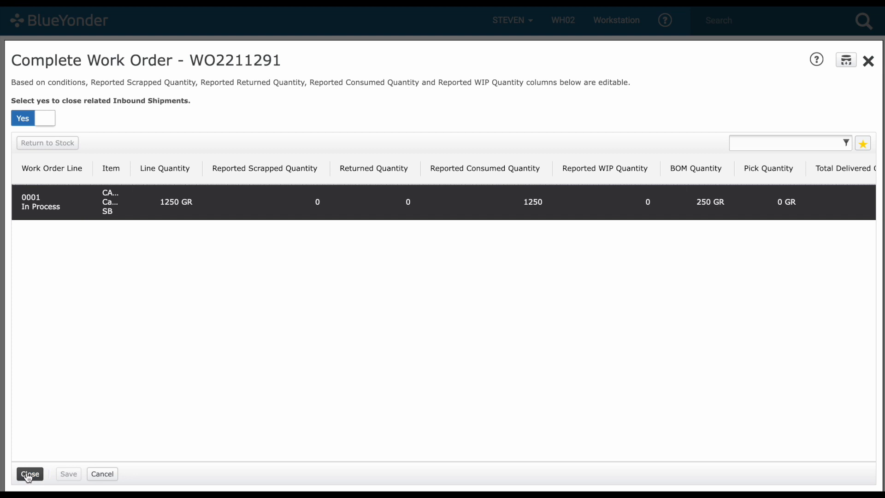
left_click(320, 197)
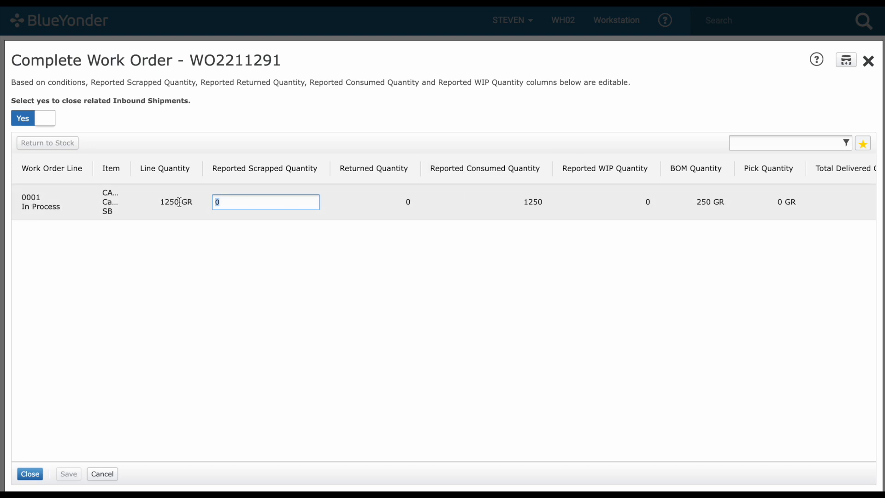
left_click(30, 474)
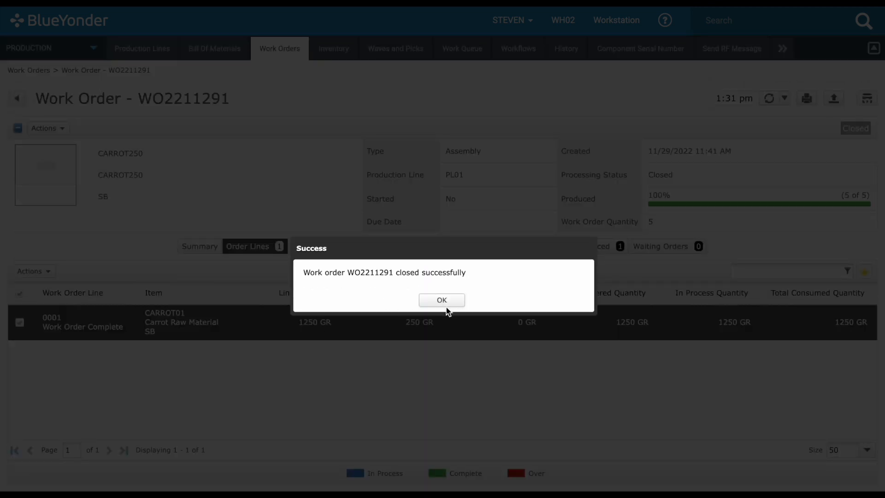
left_click(442, 301)
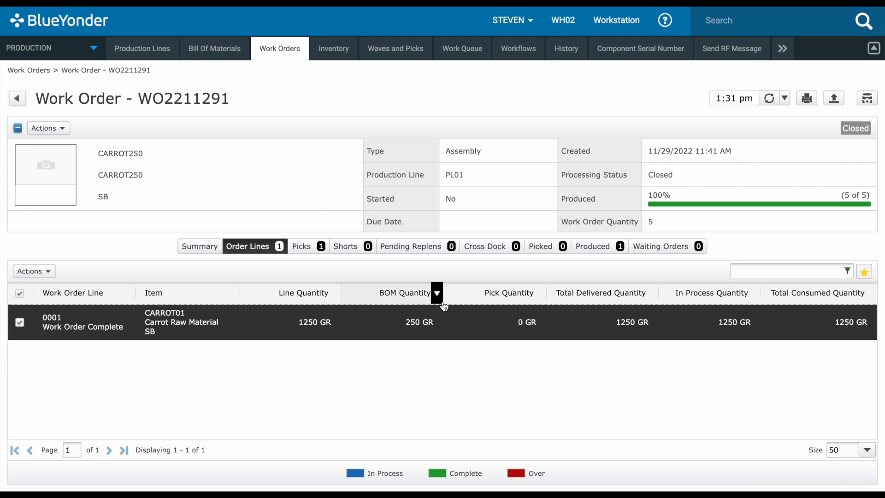